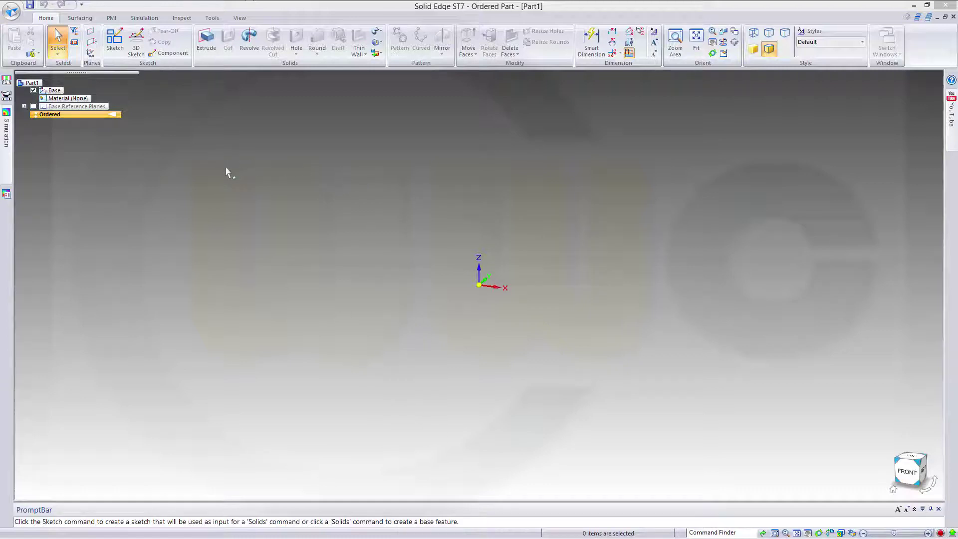
Start a new sketch on the Right (yz) base reference plane.
click(114, 41)
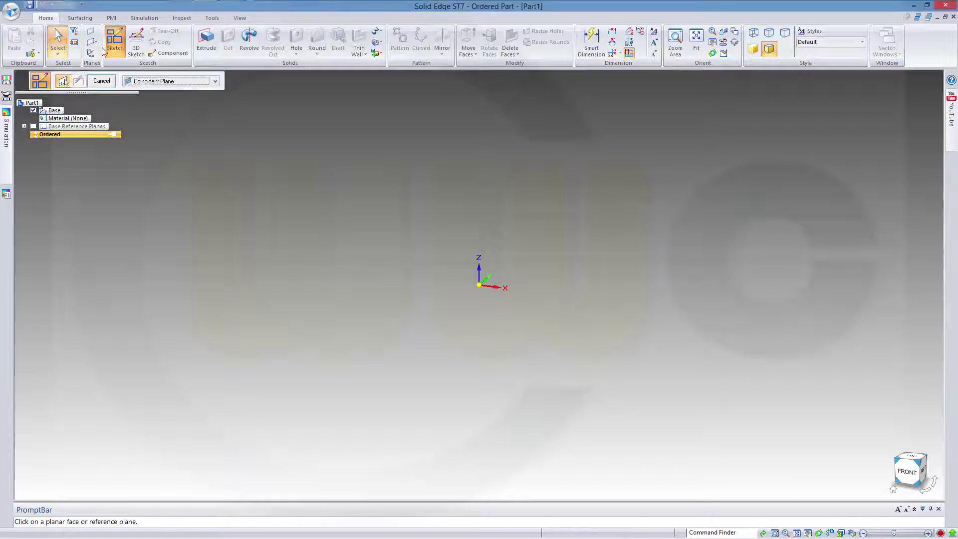
click(24, 126)
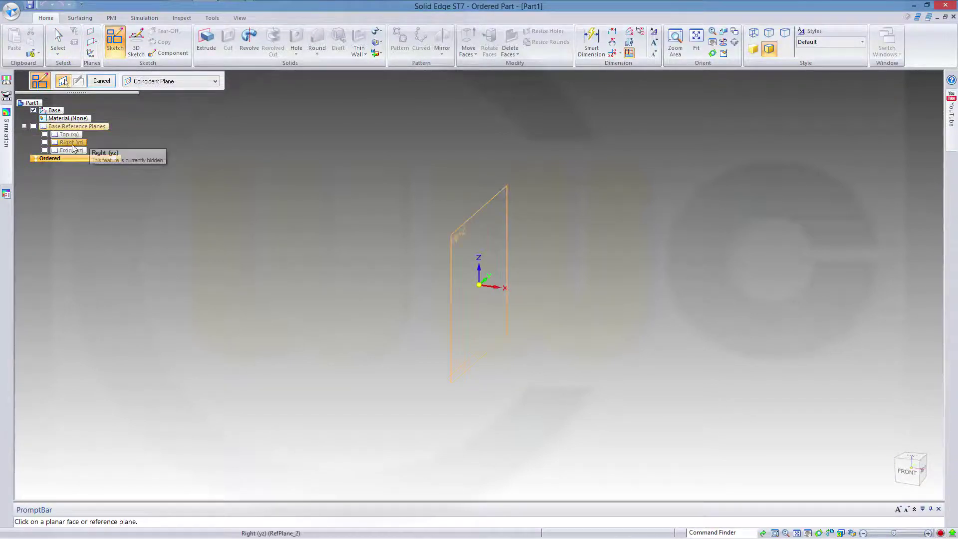
click(70, 142)
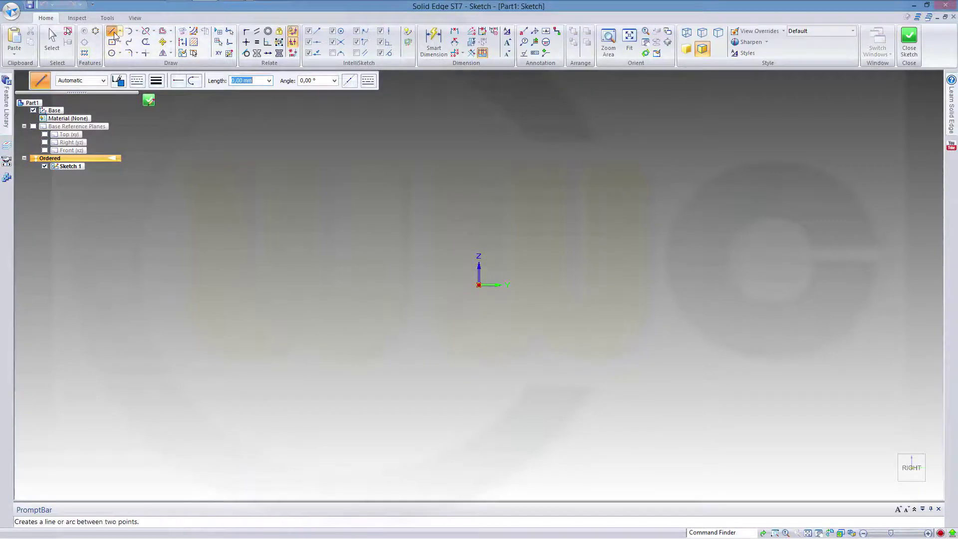
Draw four connected lines from the origin: vertical, horizontal, slanted up-right, then horizontal.
click(478, 285)
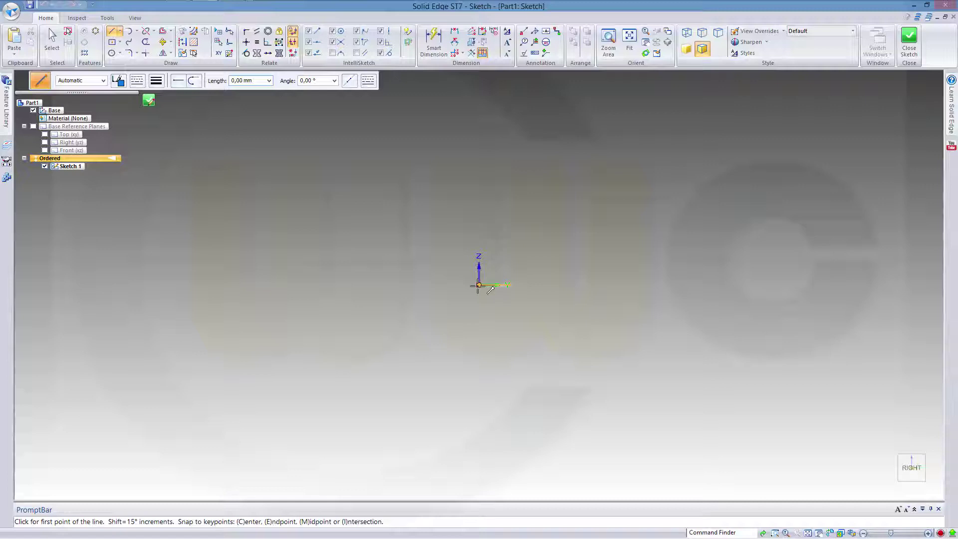
click(479, 218)
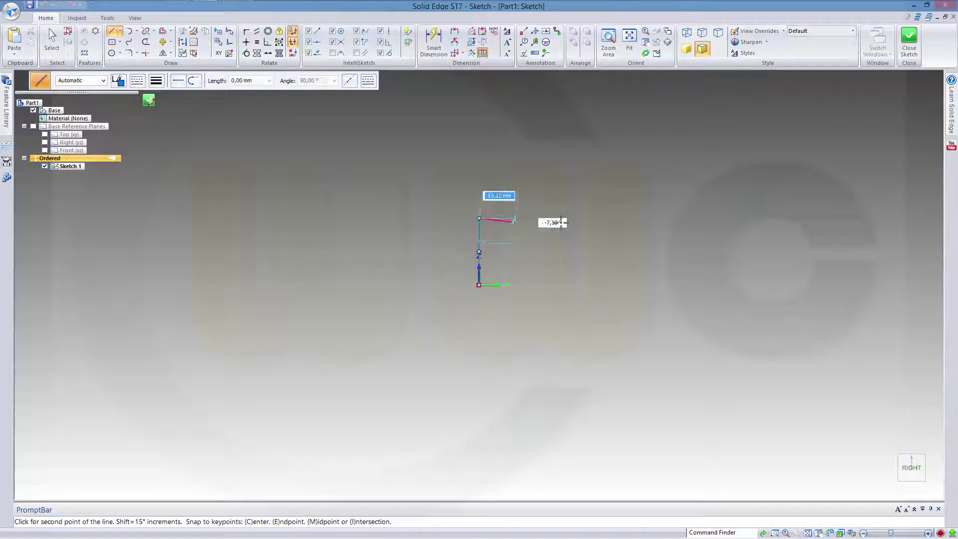
click(590, 218)
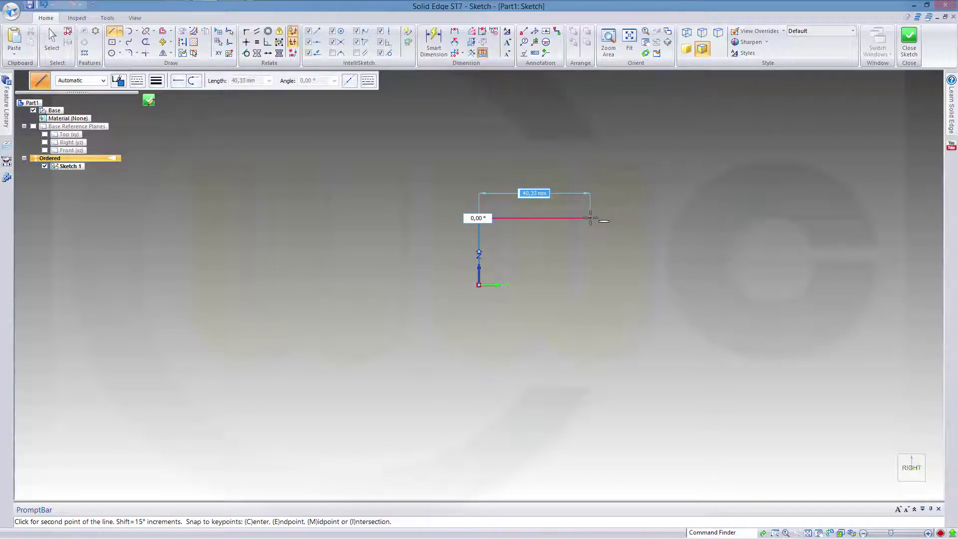
click(651, 170)
click(770, 170)
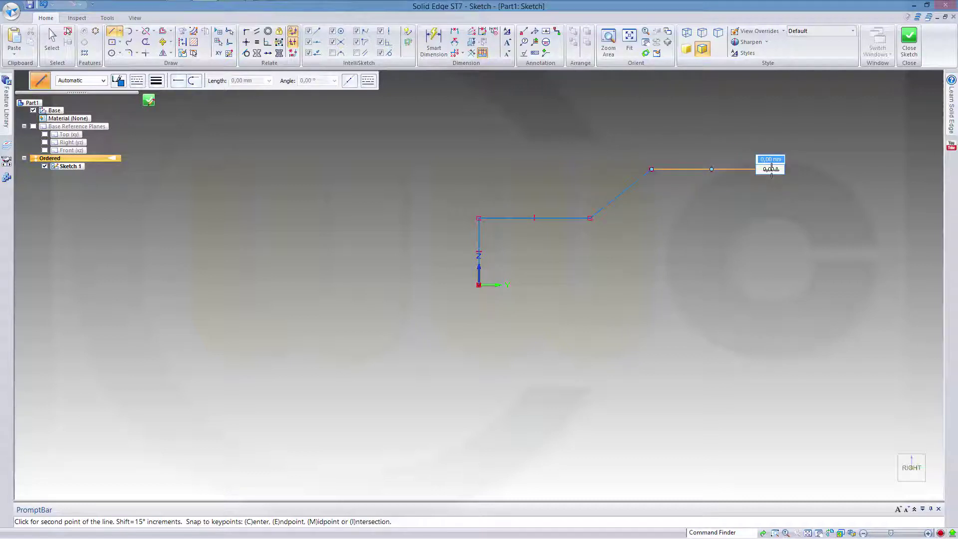
key(Escape)
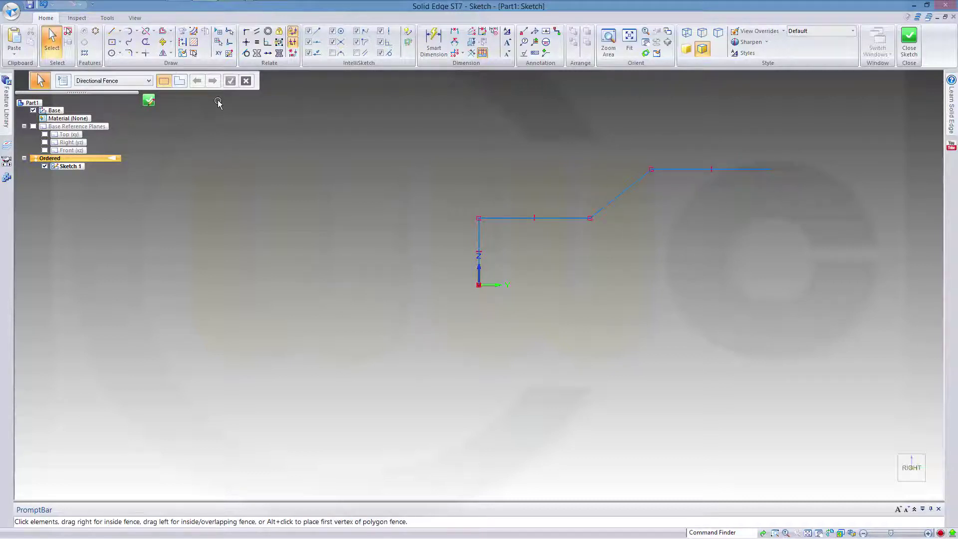
Dimension the first vertical line to 20 and the profile's overall length to 105.
click(433, 42)
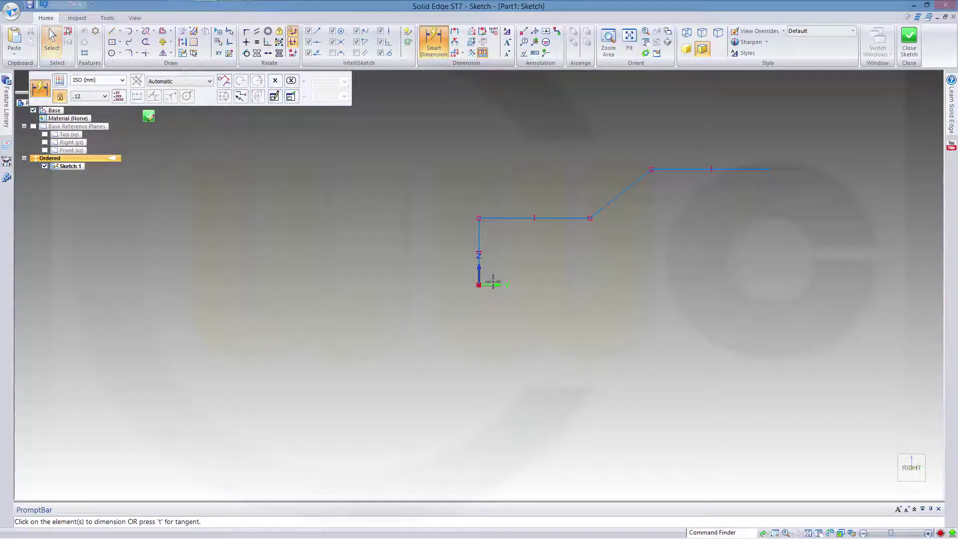
click(479, 269)
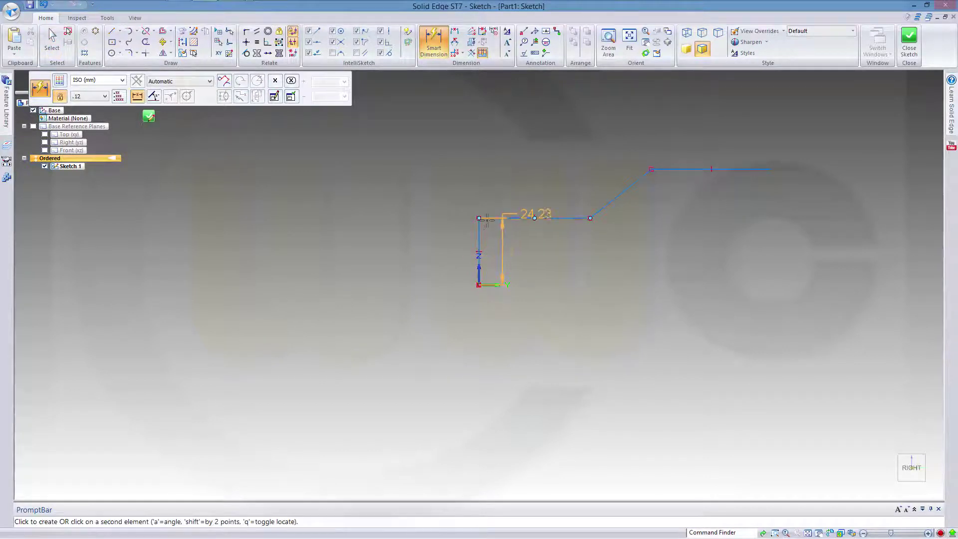
click(420, 252)
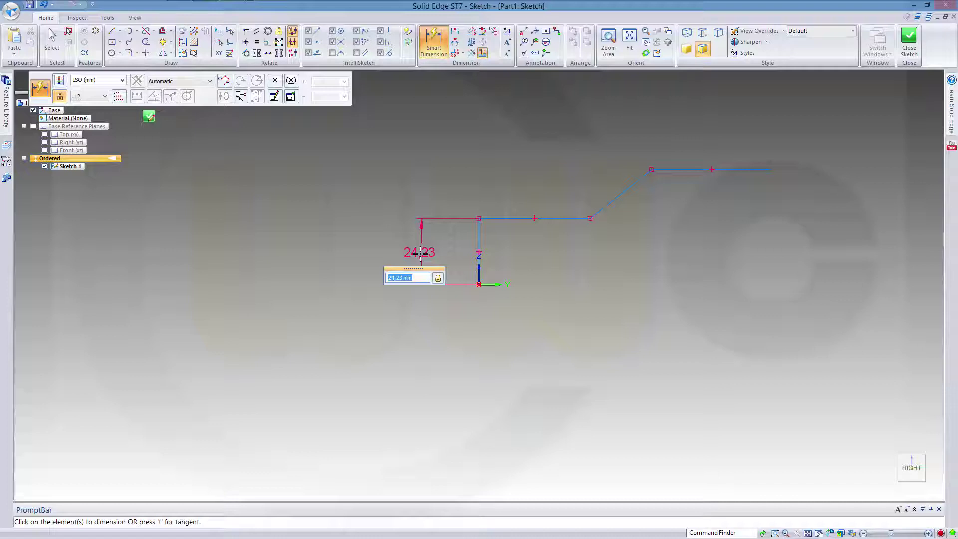
text(20)
key(Return)
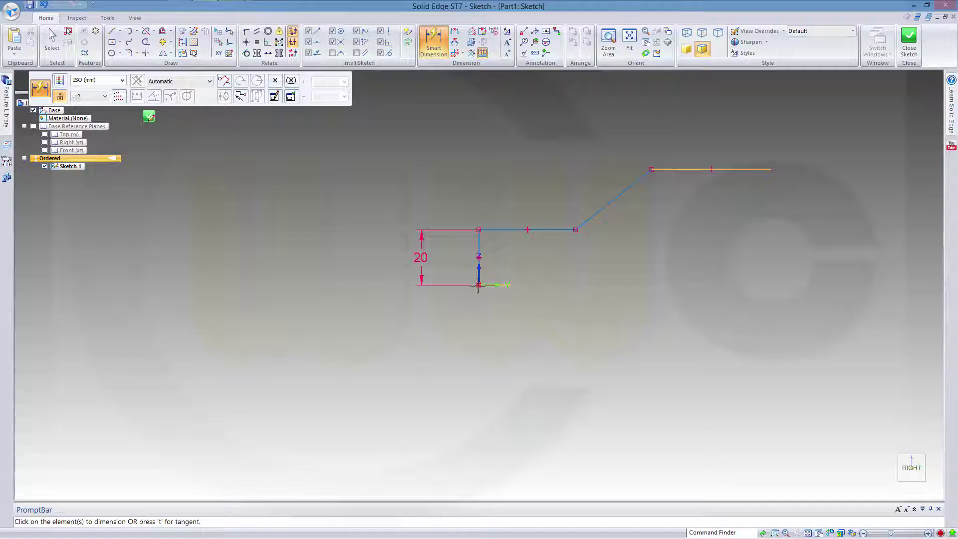
click(496, 285)
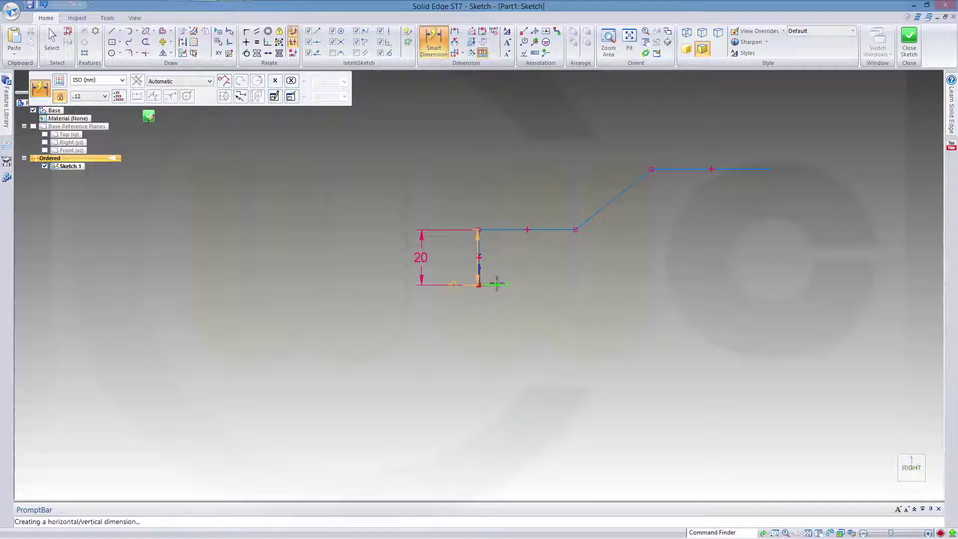
click(771, 169)
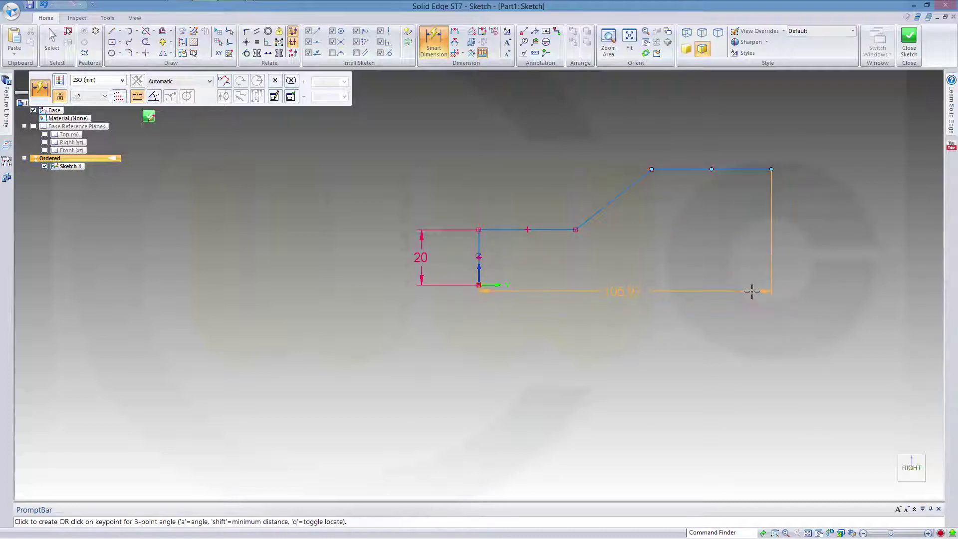
click(752, 291)
text(105)
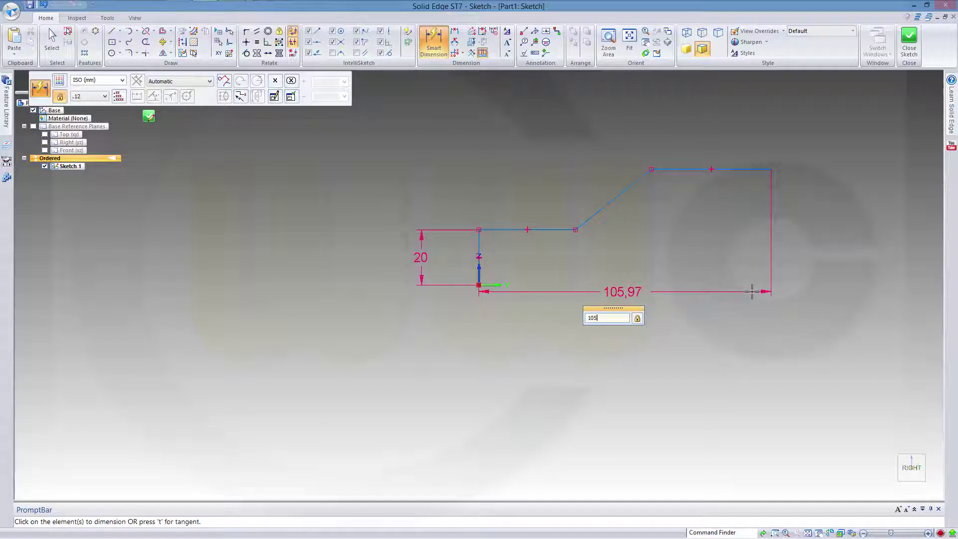
key(Return)
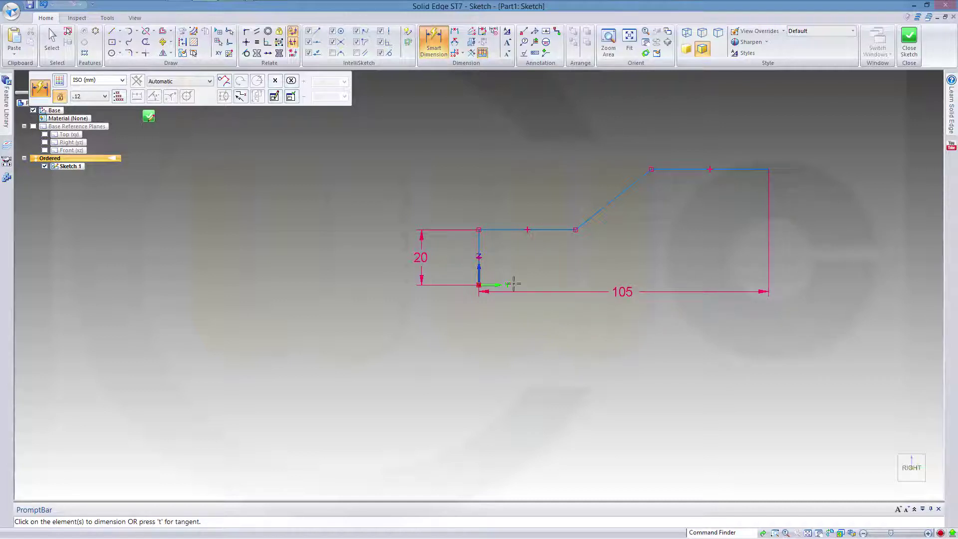
Dimension the overall height to 58 and the top horizontal segment to 18.
click(478, 285)
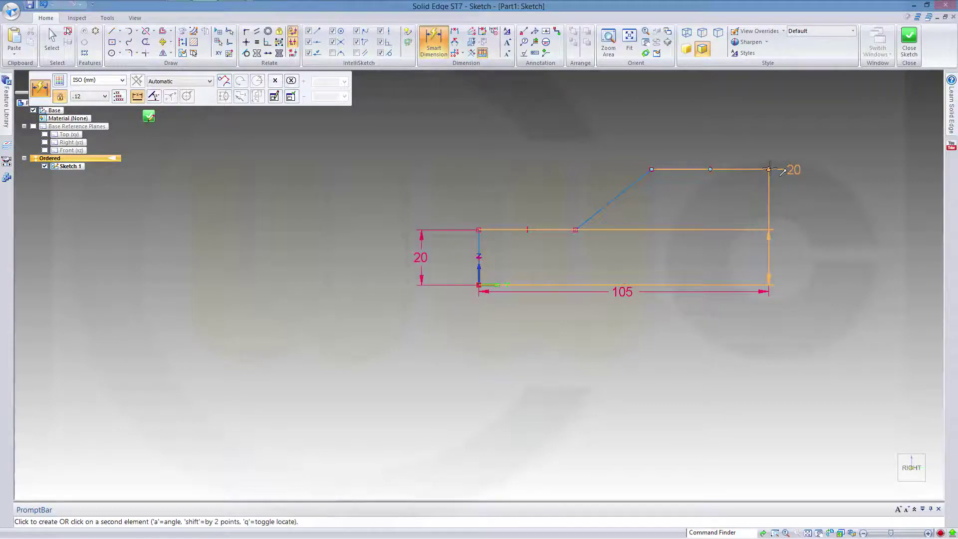
click(832, 228)
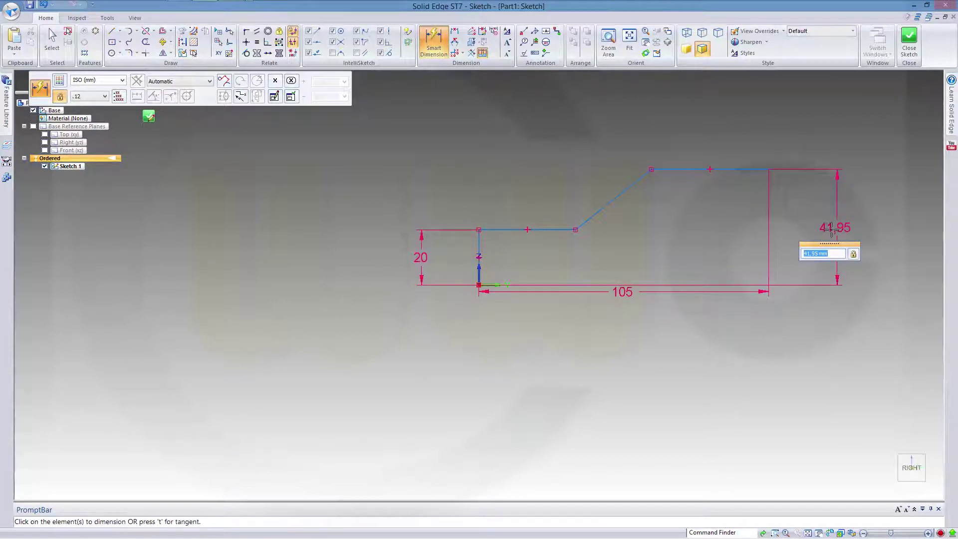
text(58)
key(Return)
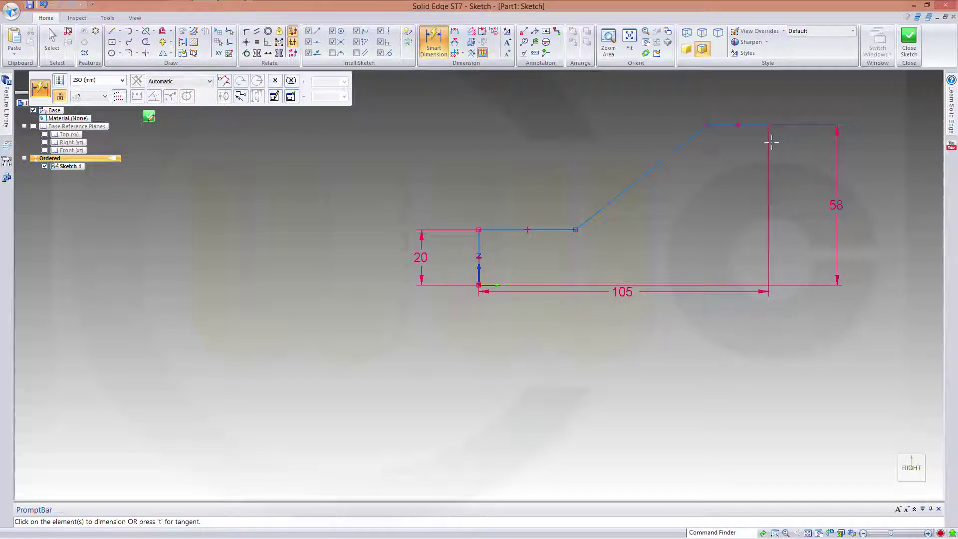
click(724, 126)
click(728, 100)
text(18)
key(Return)
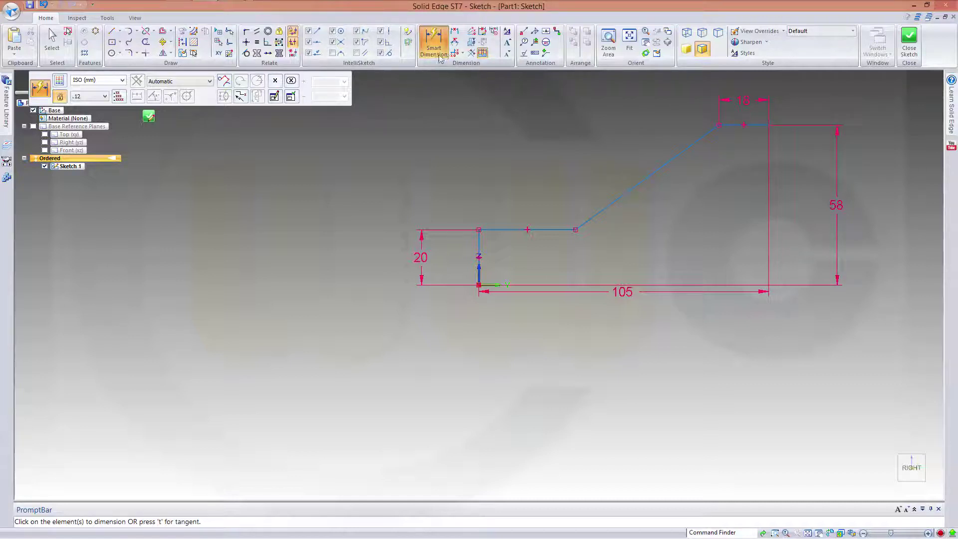
Set the slanted line at 45° to the top line, select all, and close Sketch 1.
click(454, 42)
click(693, 142)
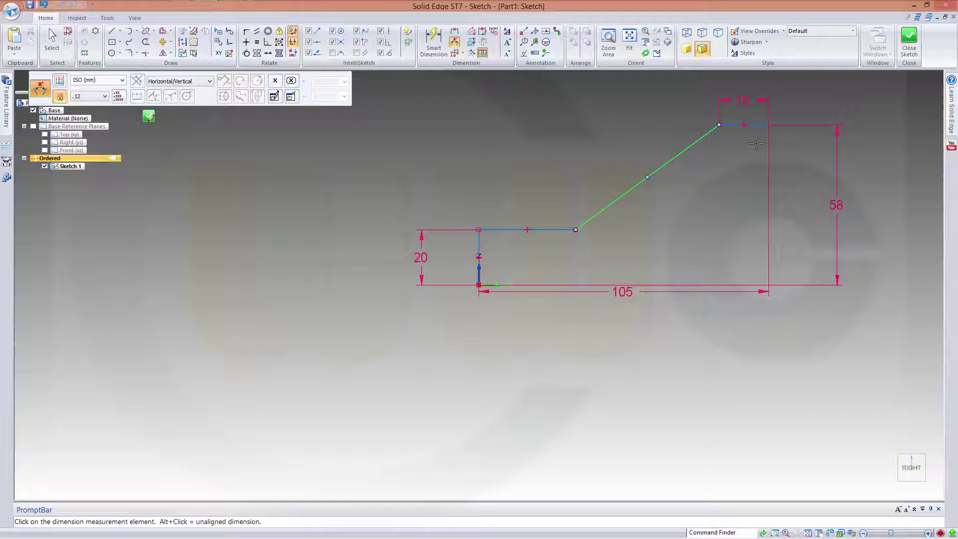
click(755, 126)
click(629, 136)
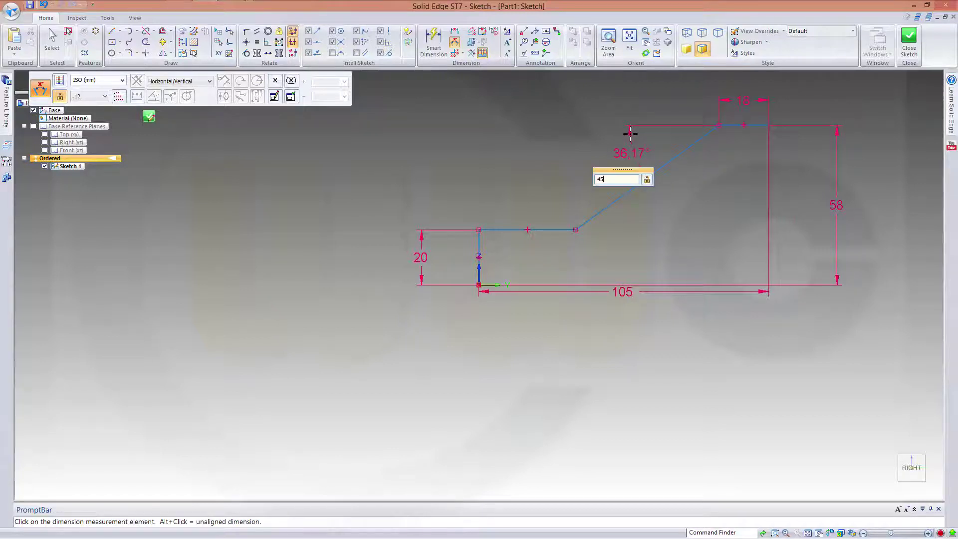
key(Return)
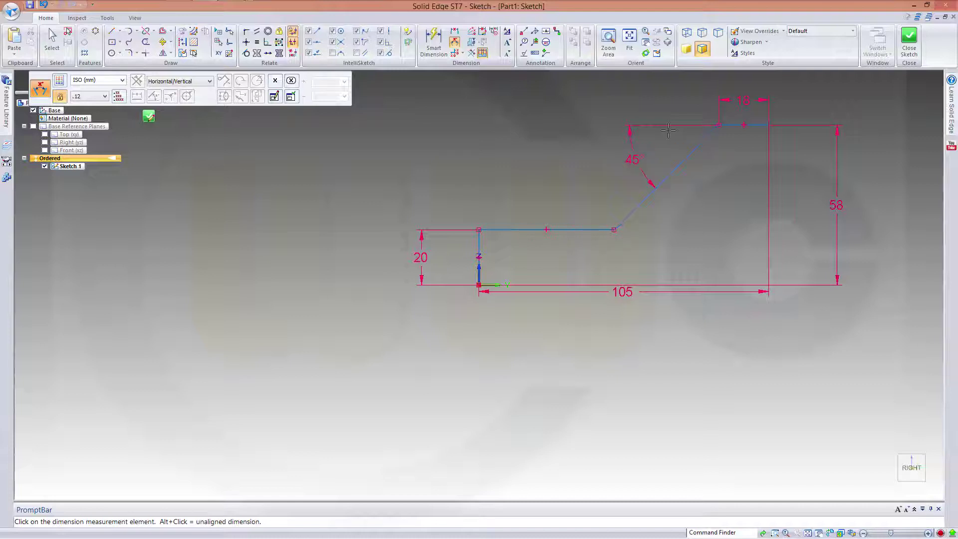
click(67, 33)
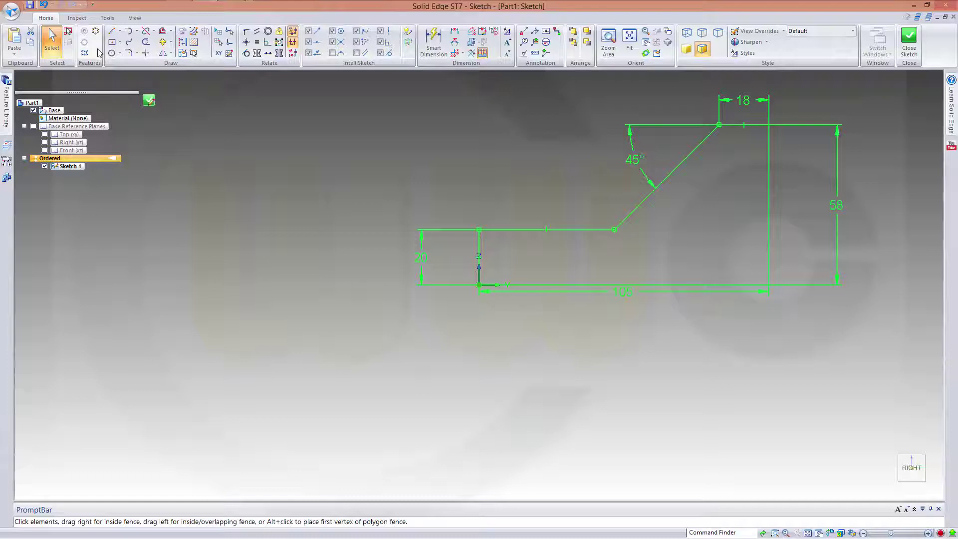
click(908, 42)
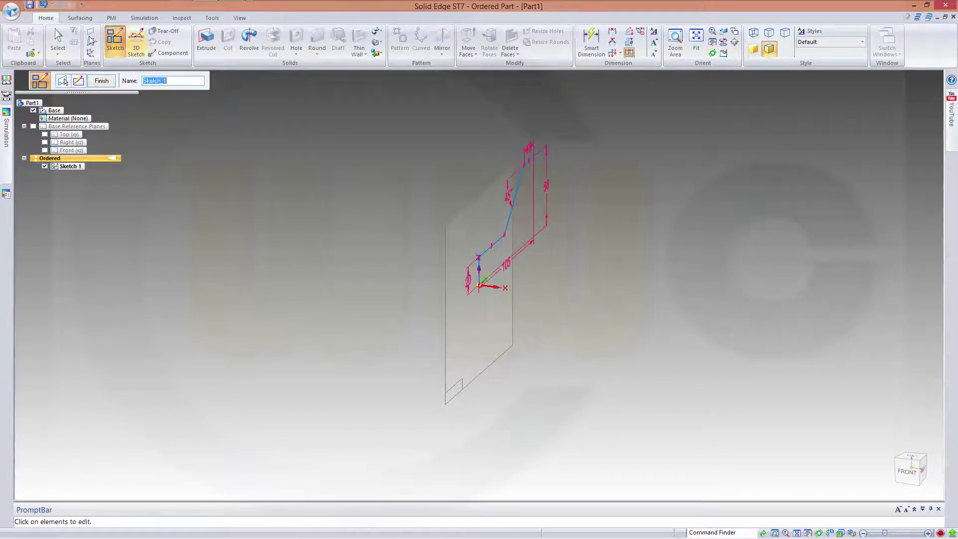
Create Plane 4 parallel to the Right (yz) plane at a 13.50 mm (27/2) offset.
click(92, 42)
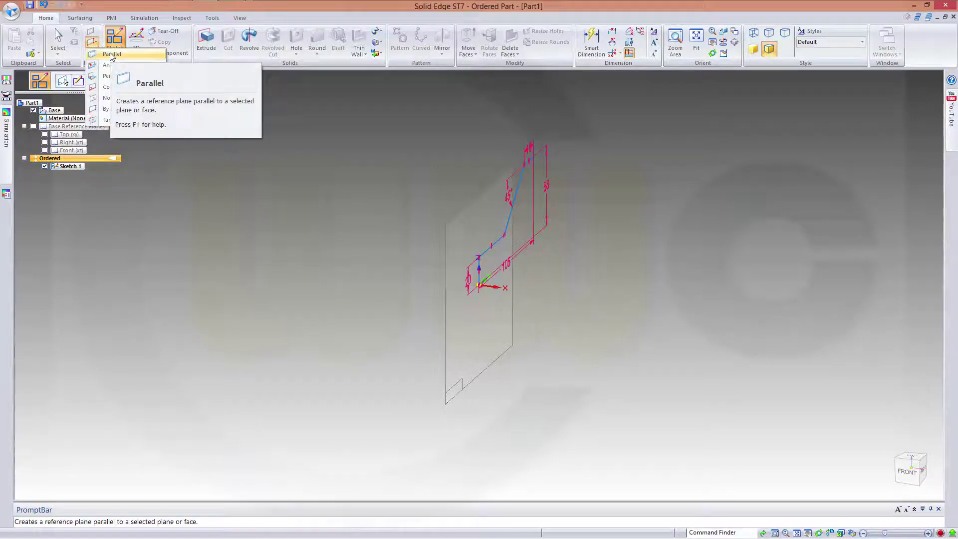
click(111, 54)
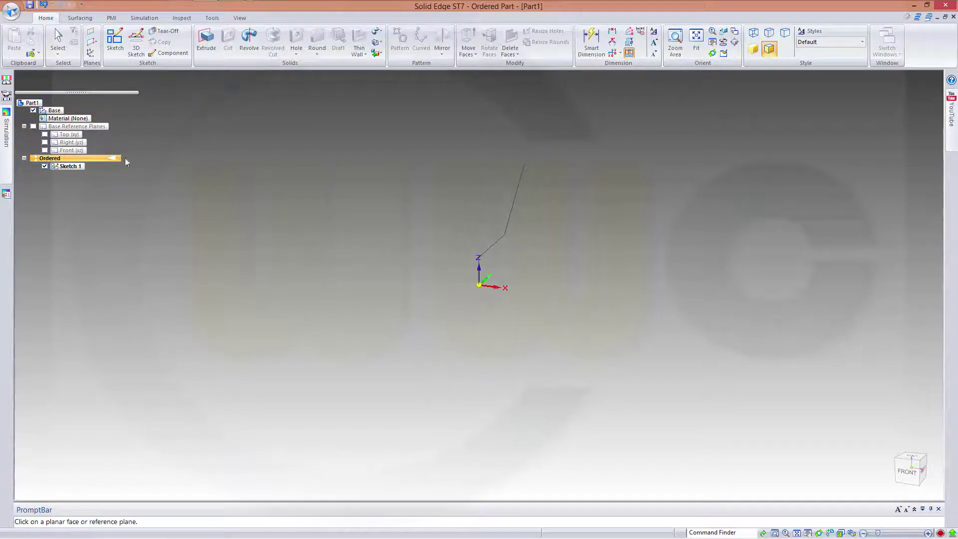
click(72, 142)
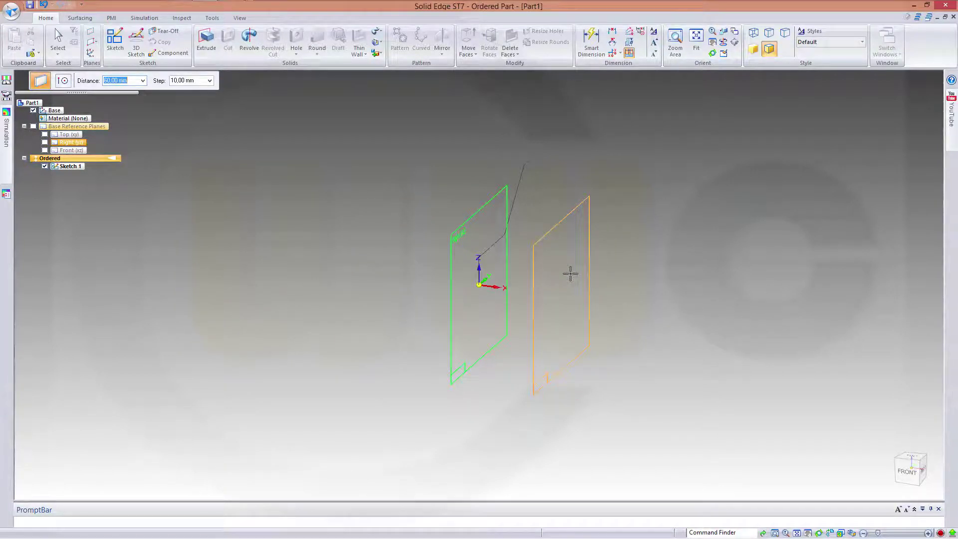
text(27/2)
key(Tab)
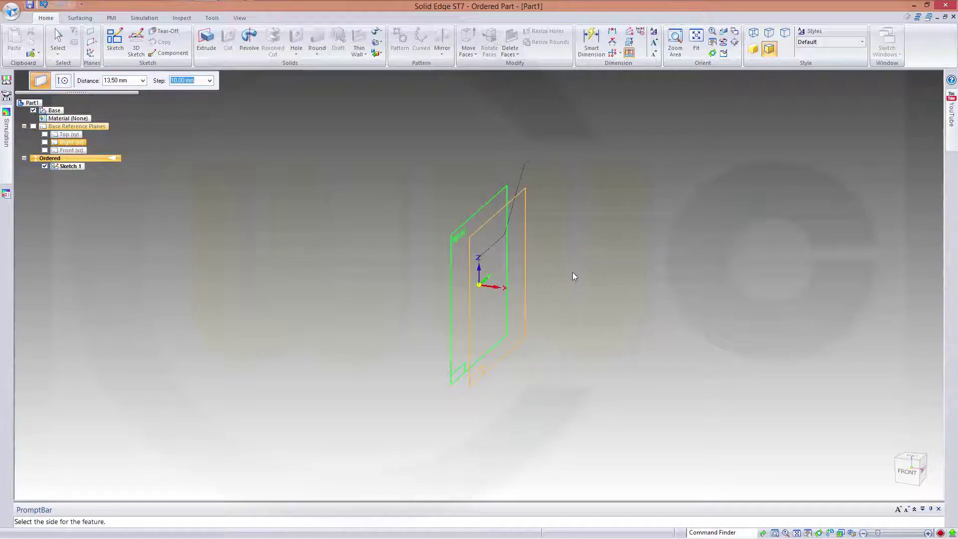
click(572, 273)
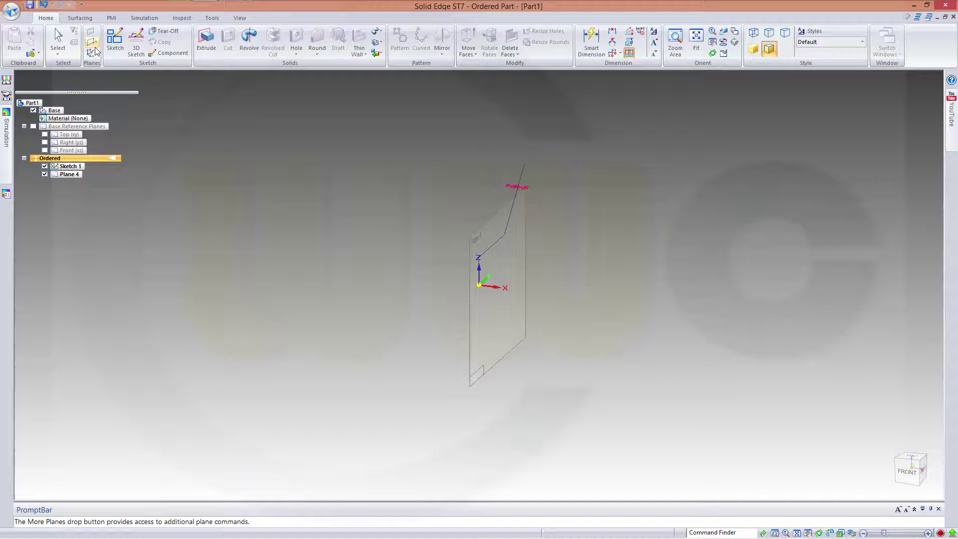
Start a sketch on Plane 4 and paste a copy of the dimensioned profile.
click(115, 43)
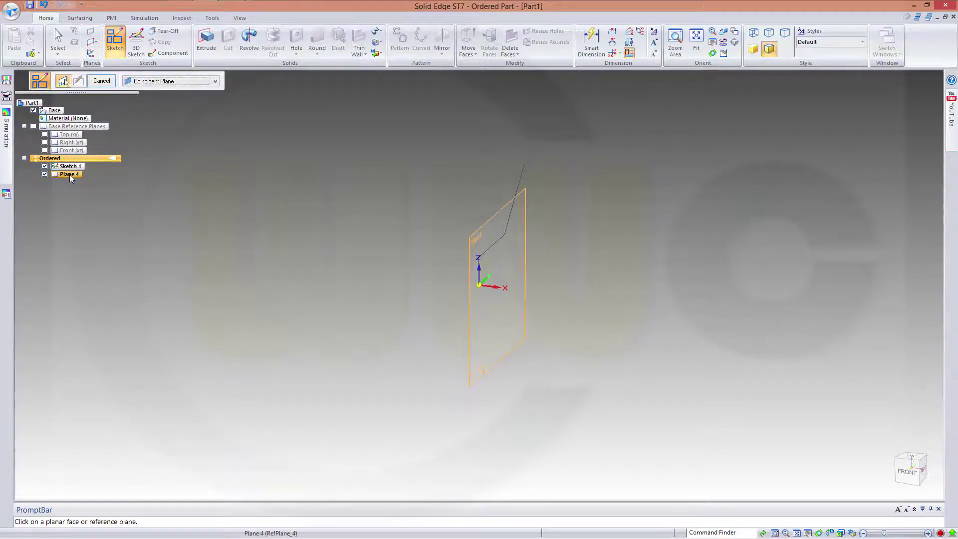
click(70, 174)
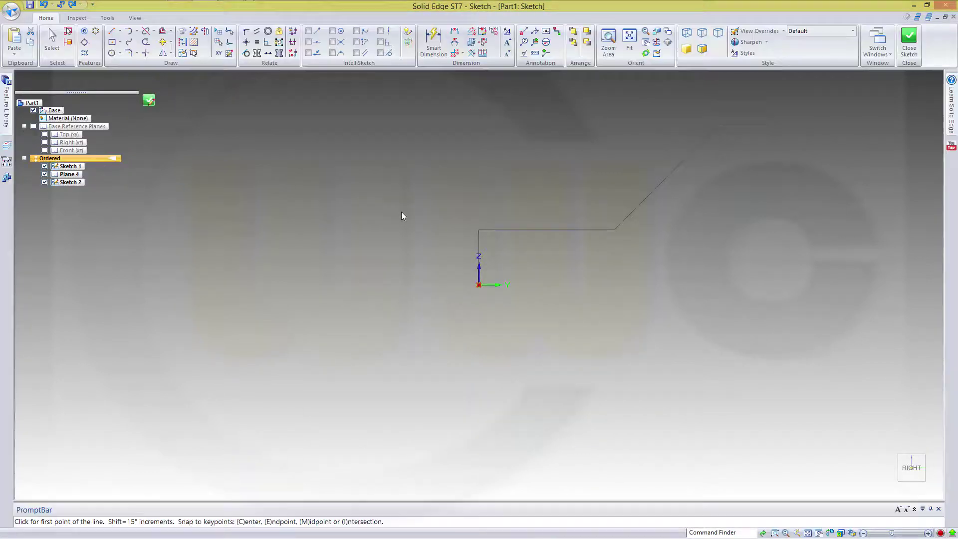
key(ctrl+v)
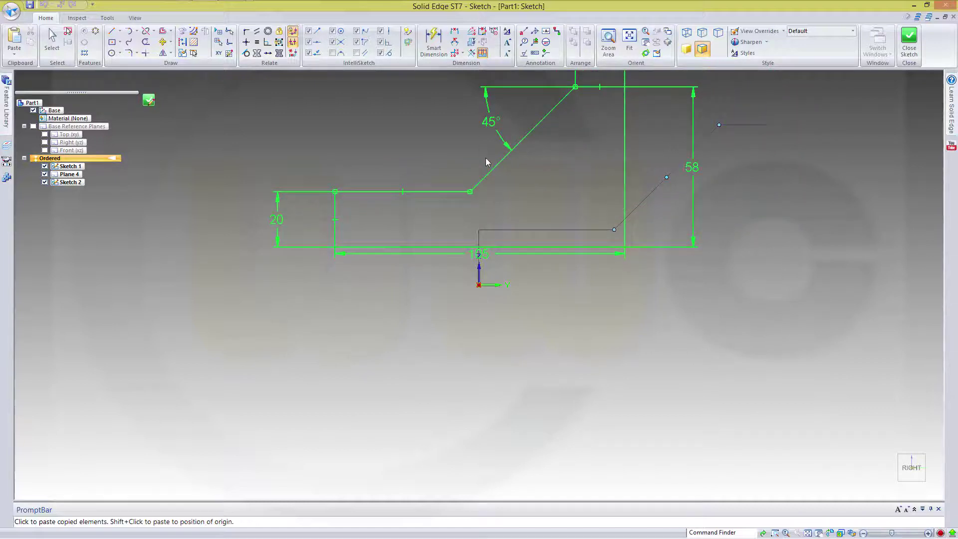
click(486, 158)
key(Escape)
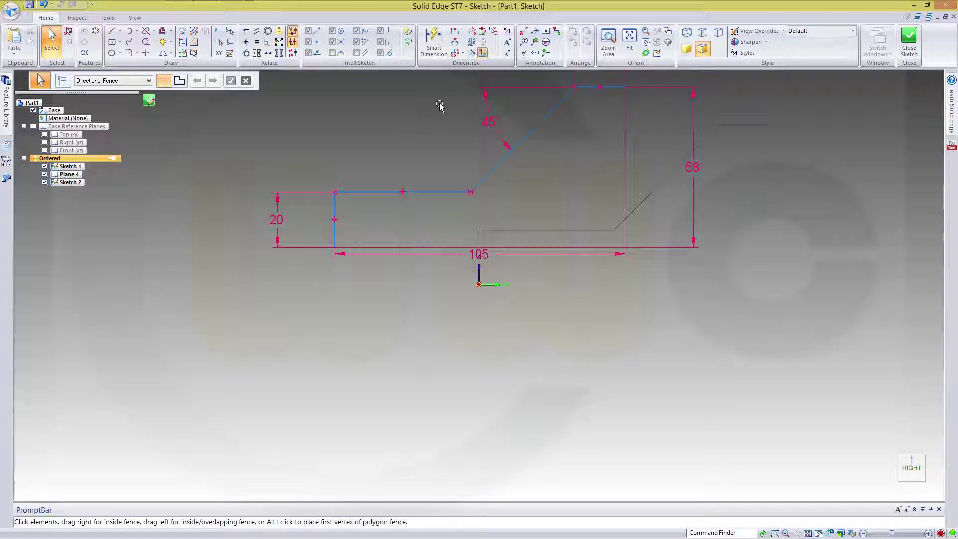
Connect the pasted profile's lower-left endpoint to the sketch origin.
click(246, 31)
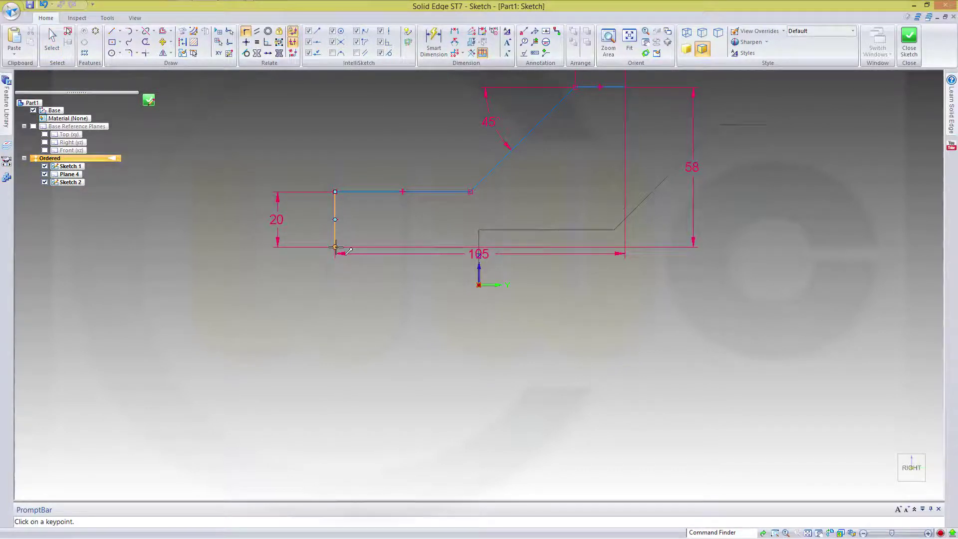
click(335, 247)
click(478, 285)
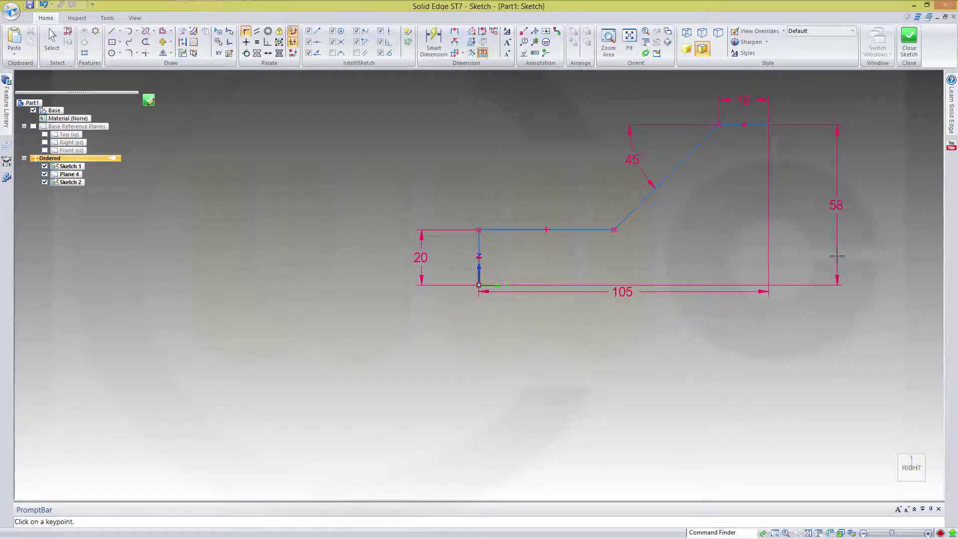
key(Escape)
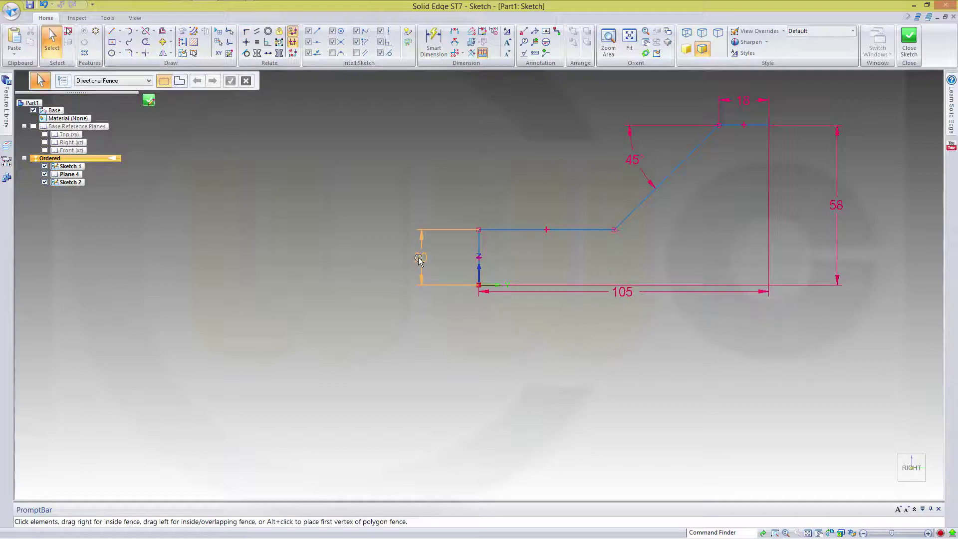
Change the 20 and 18 dimensions to 38 and the 45° angle to 40°.
click(420, 259)
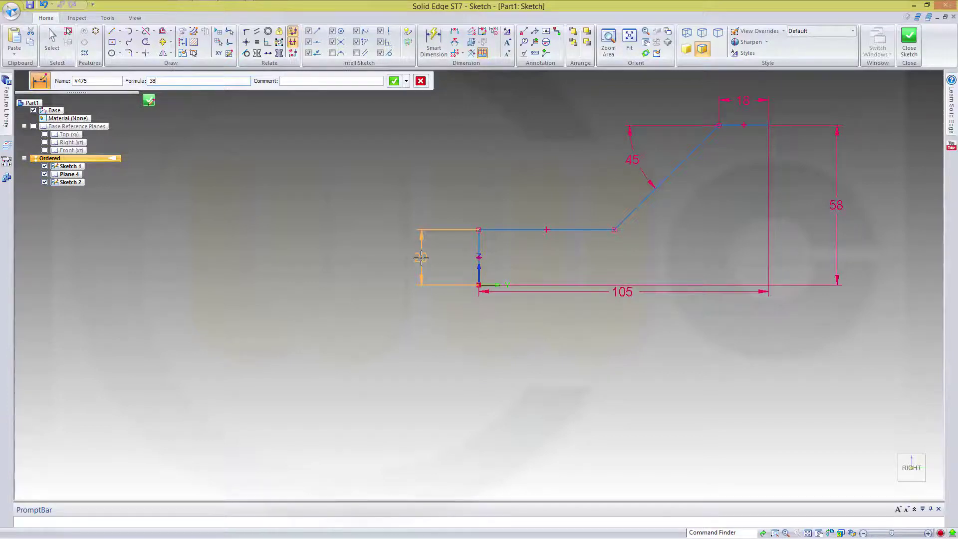
key(Return)
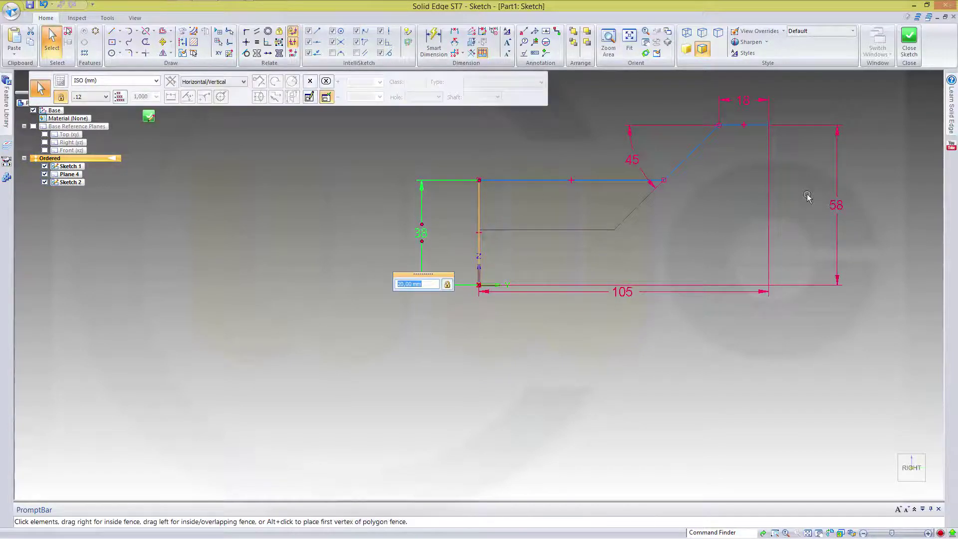
click(744, 101)
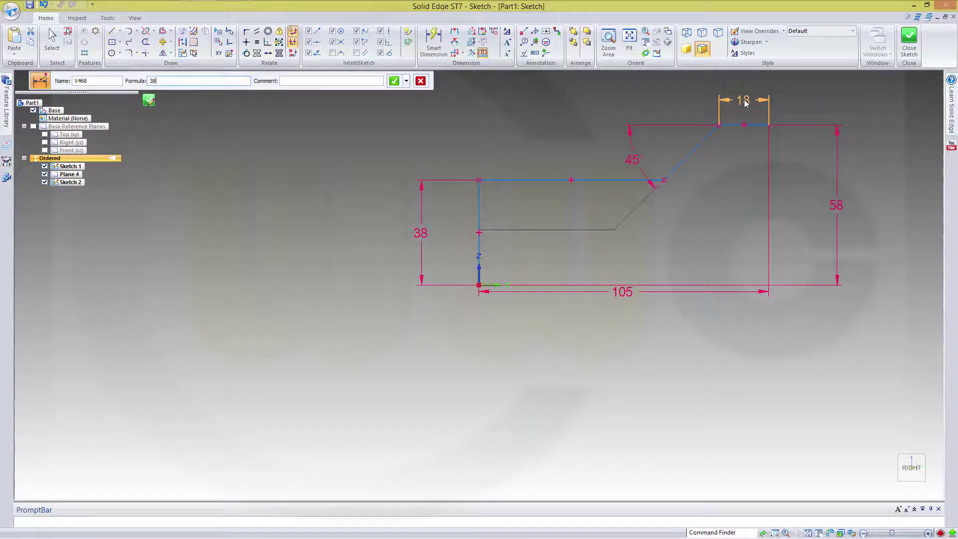
text(38)
key(Return)
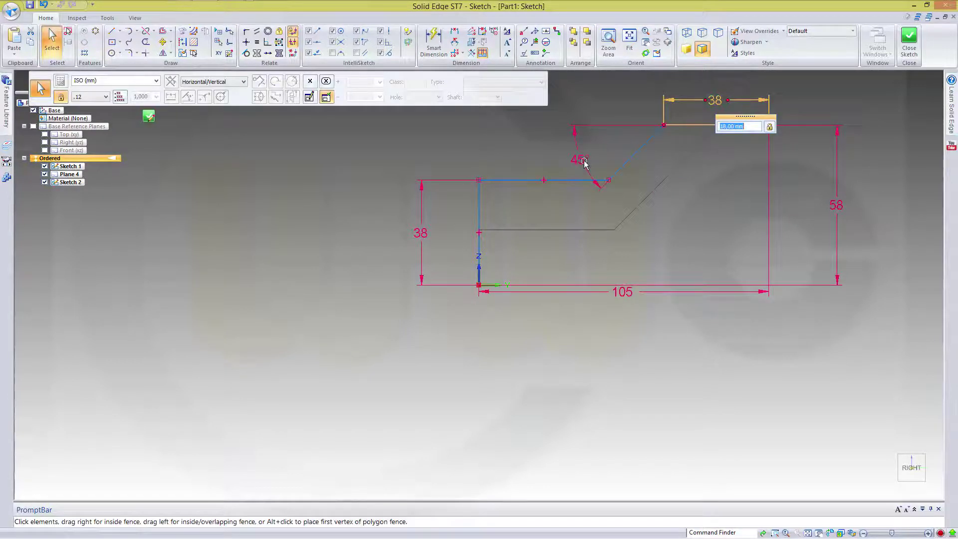
click(583, 161)
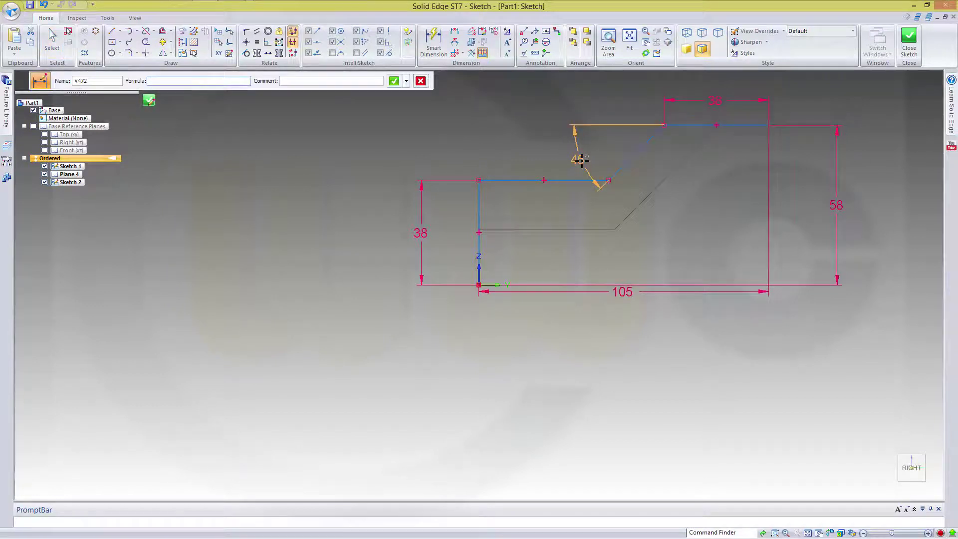
key(Return)
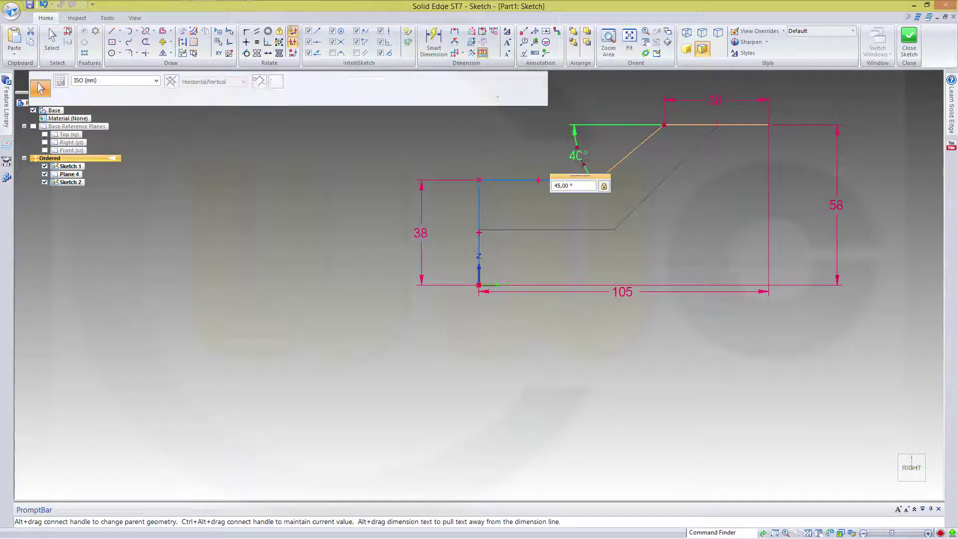
click(373, 190)
Close and finish Sketch 2, then bring up the Surfacing commands.
click(909, 40)
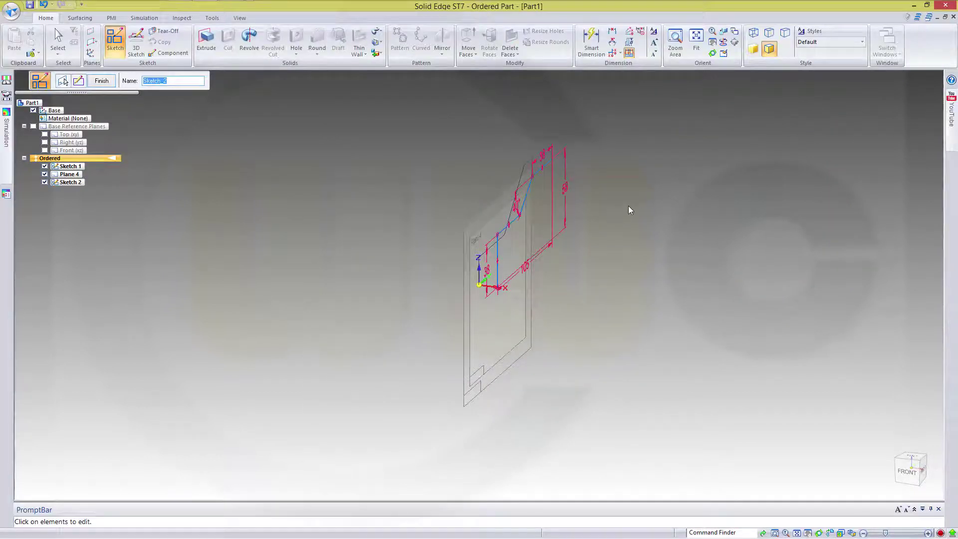
click(102, 80)
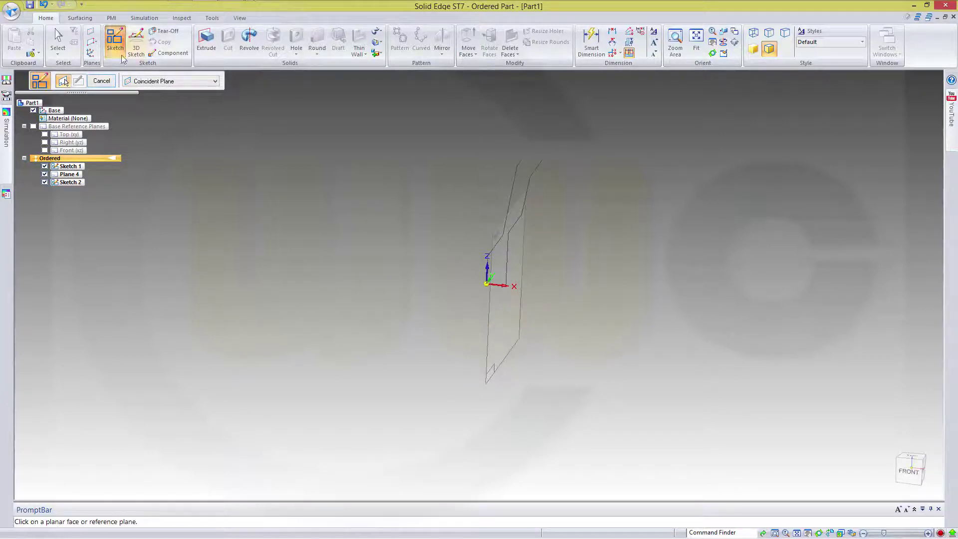
click(80, 18)
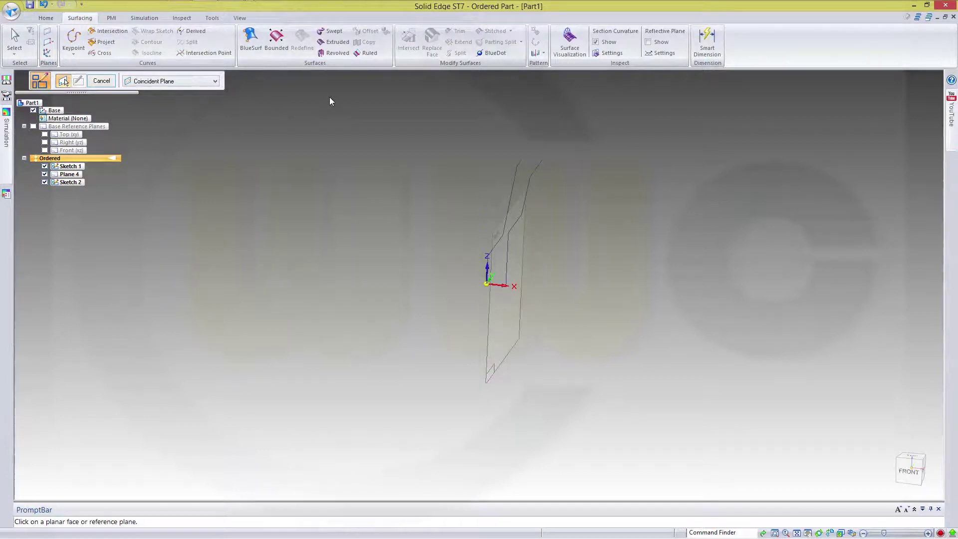
Extrude the Sketch 2 profile chain as a surface 13.50 mm (27/2) to one side.
click(338, 42)
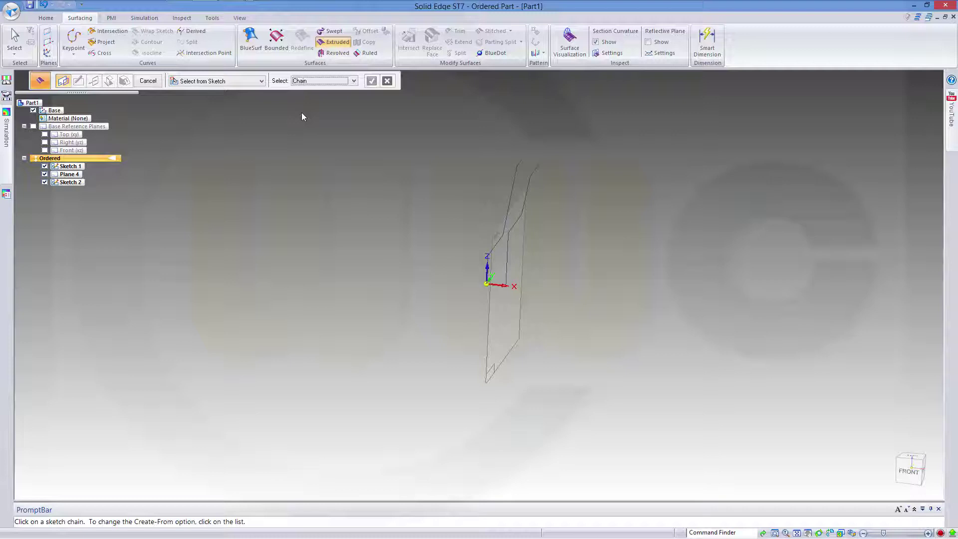
click(516, 176)
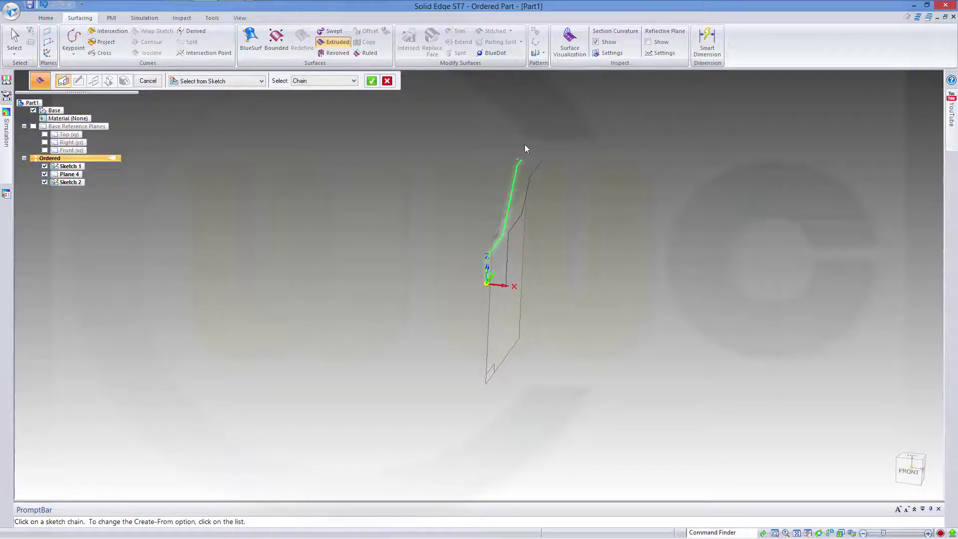
right_click(363, 106)
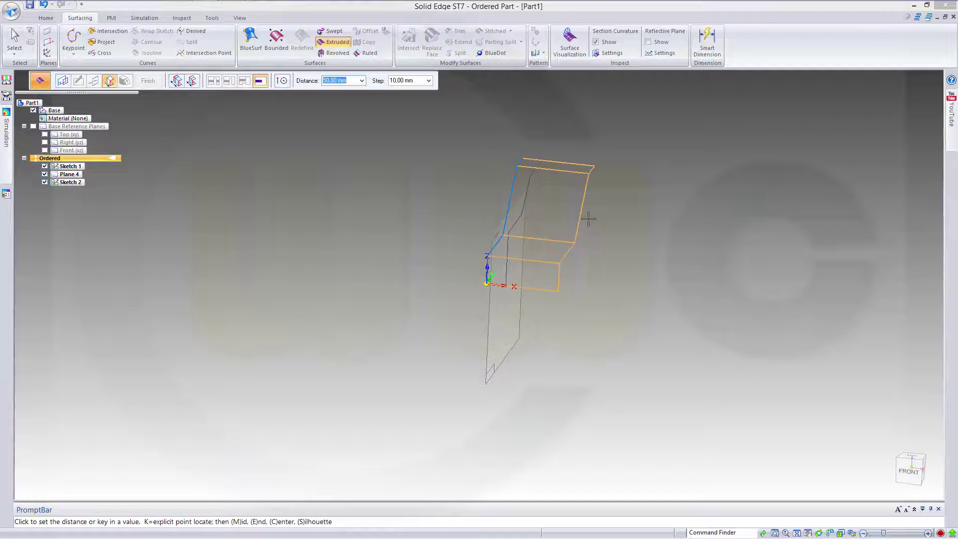
text(27/2)
key(Return)
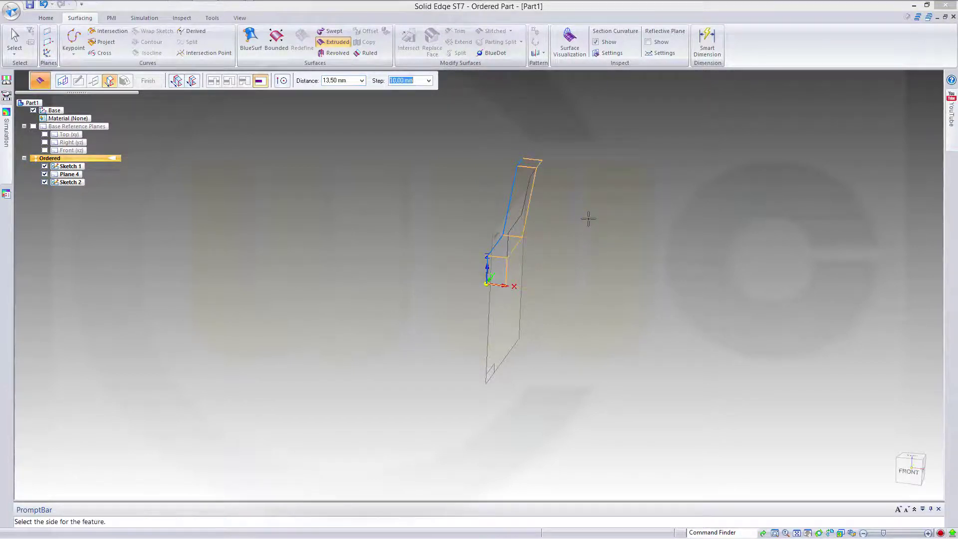
click(600, 217)
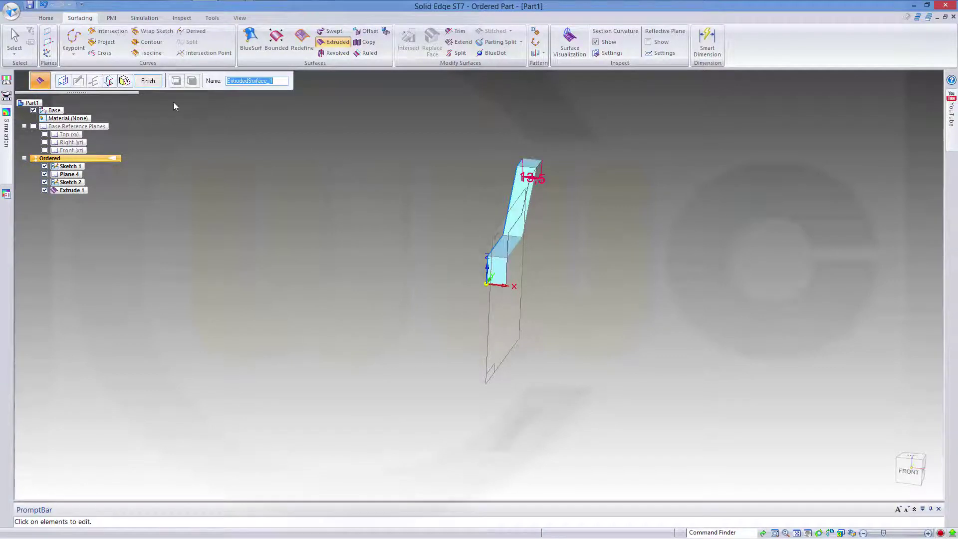
Finish Extrude 1, then extrude the next profile chain 19.00 mm ((65-27)/2) as Extrude 2.
click(150, 82)
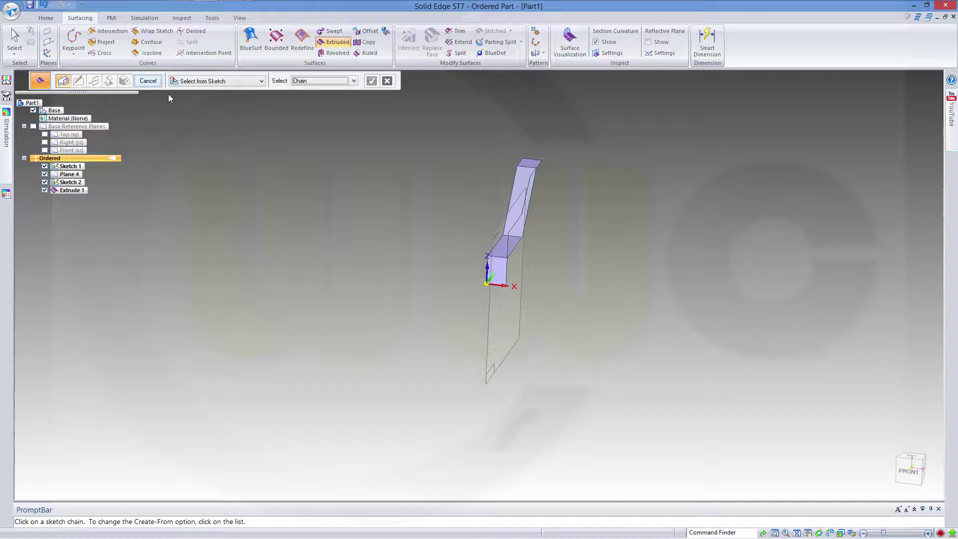
click(510, 227)
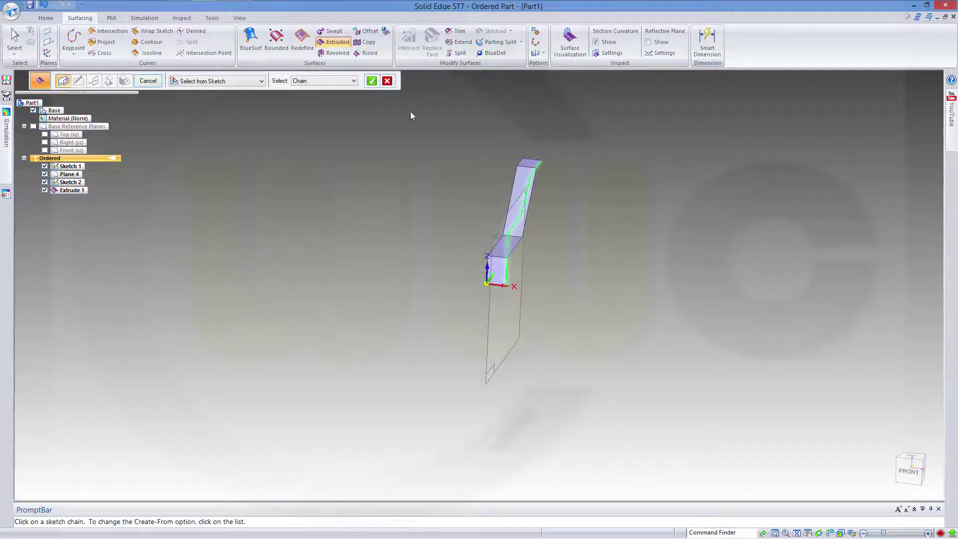
click(371, 80)
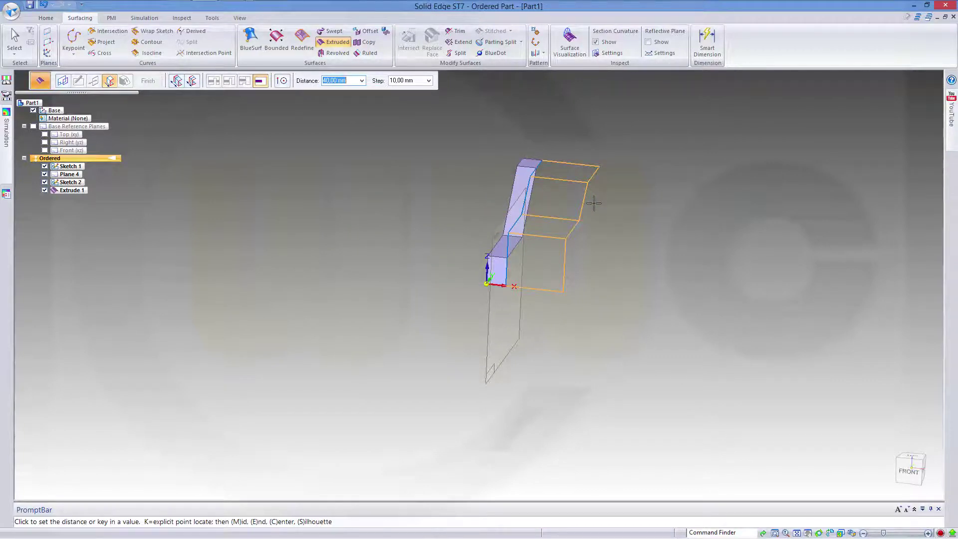
text(16)
text(5-27)/2)
key(Tab)
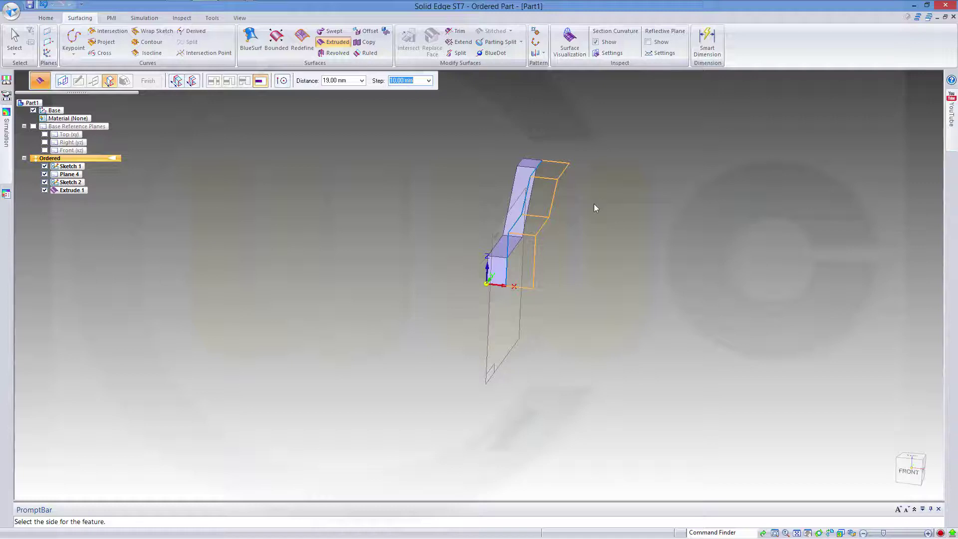
click(594, 203)
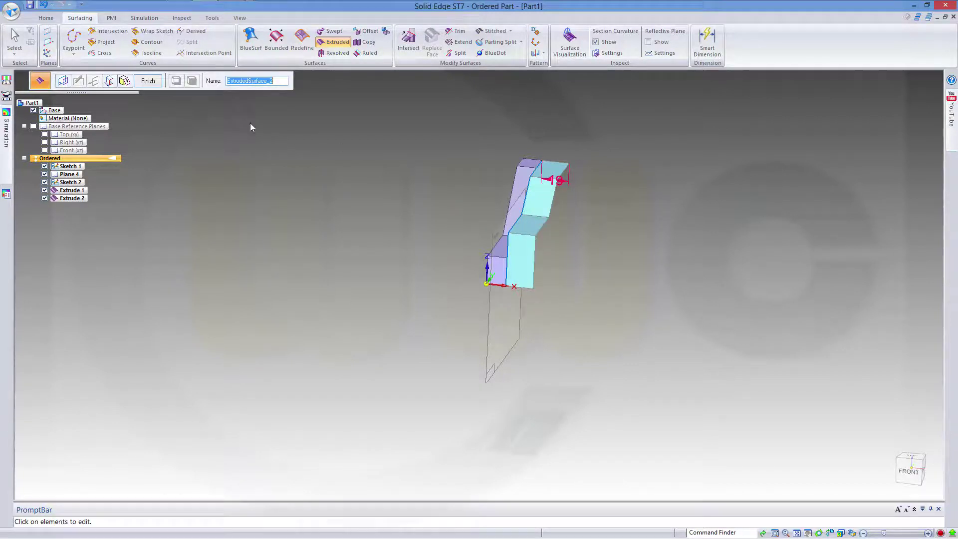
click(148, 81)
Stitch the left and right extruded surfaces (Extrude 1 and Extrude 2) into Stitch 1.
middle_drag(350, 191, 479, 170)
scroll(526, 101, up, 3)
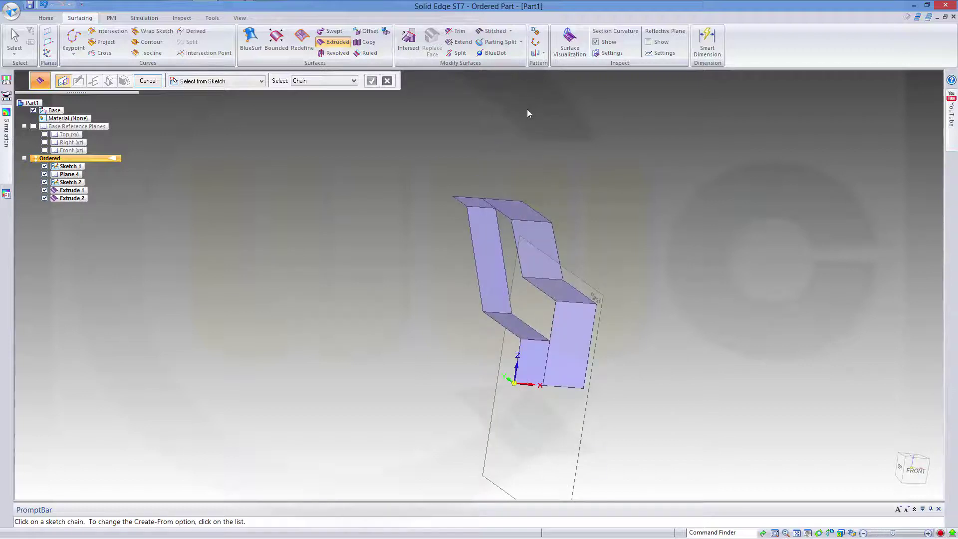
middle_drag(537, 149, 434, 173)
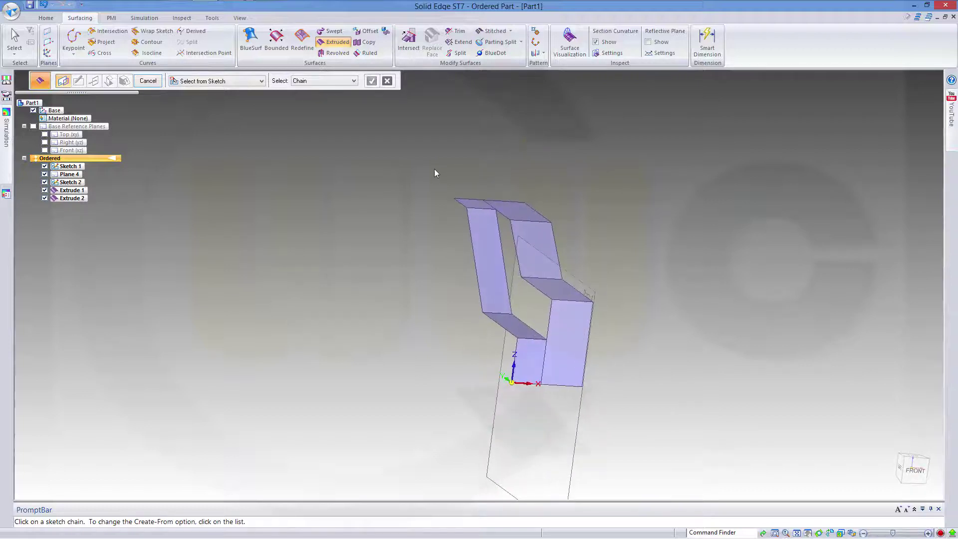
click(492, 31)
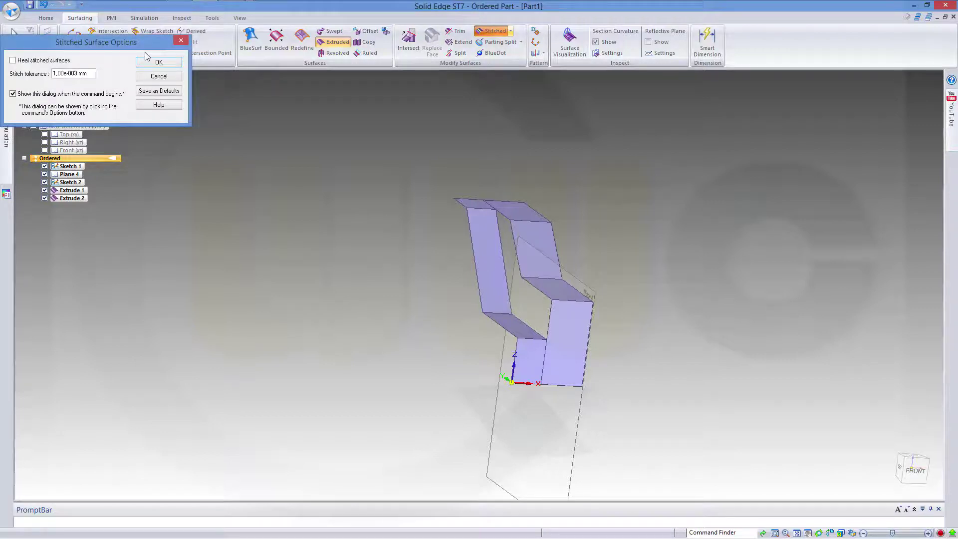
click(157, 63)
click(491, 275)
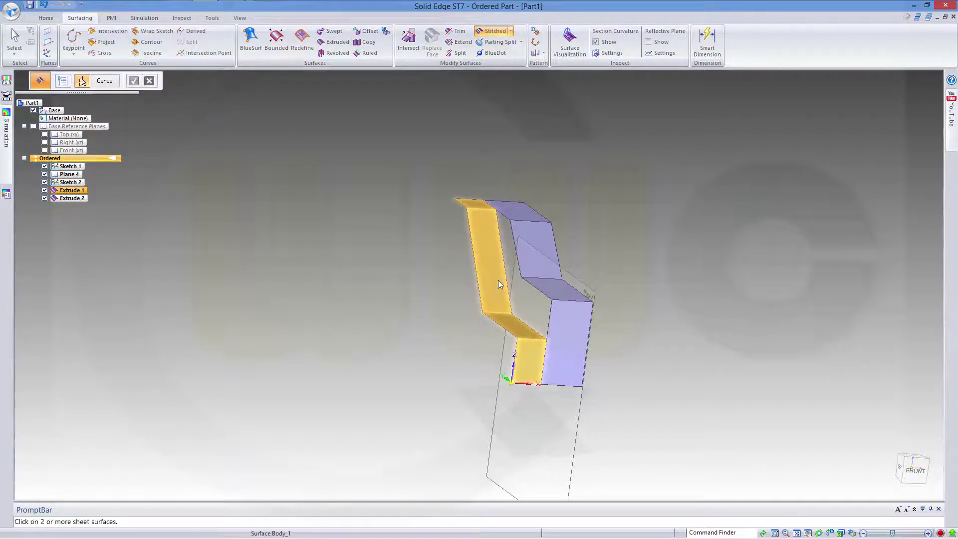
click(536, 263)
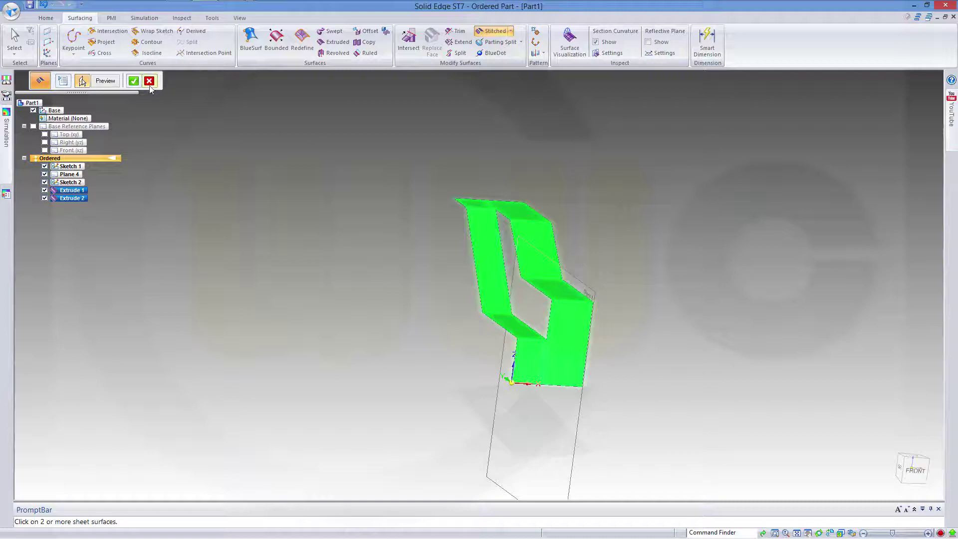
click(134, 81)
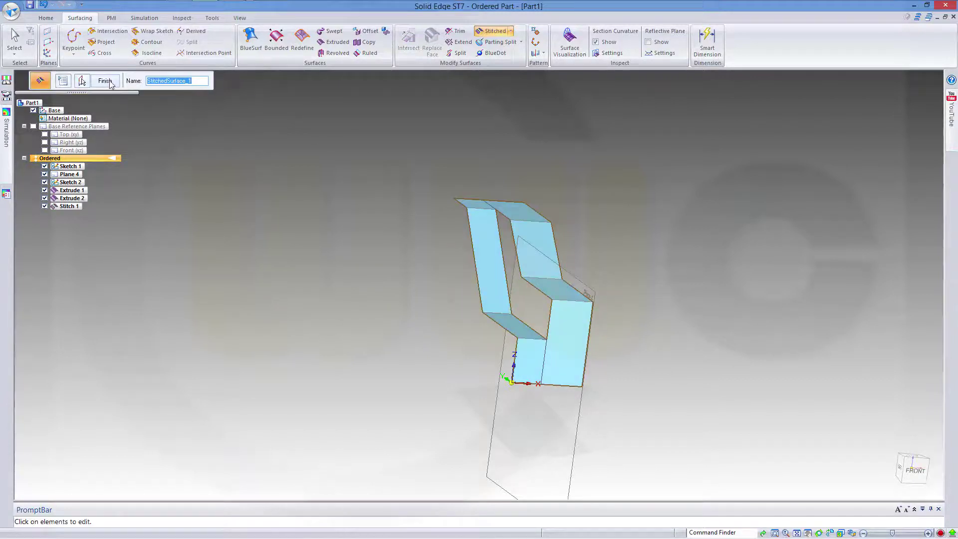
key(Escape)
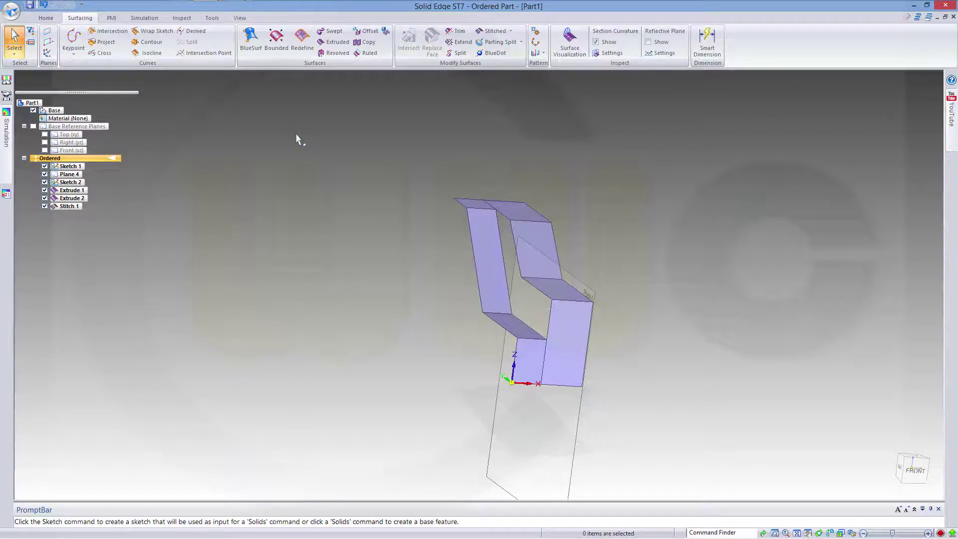
Fill the open inner edge loop with a bounded surface patch, Bound 1.
click(278, 39)
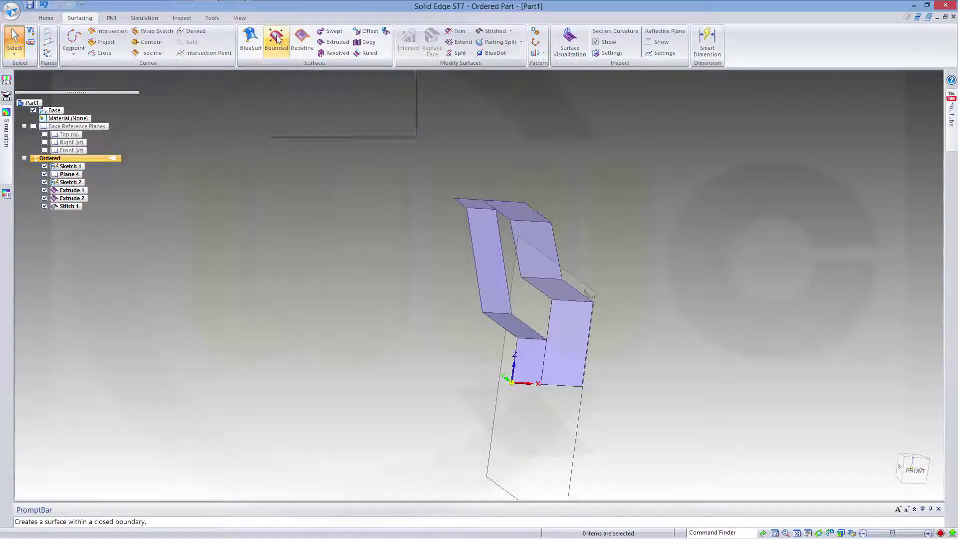
click(505, 261)
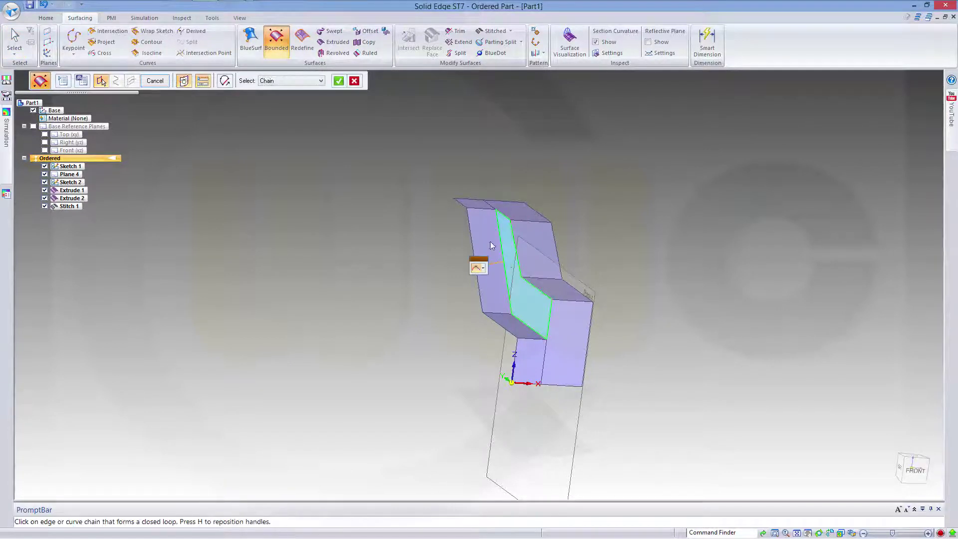
click(337, 81)
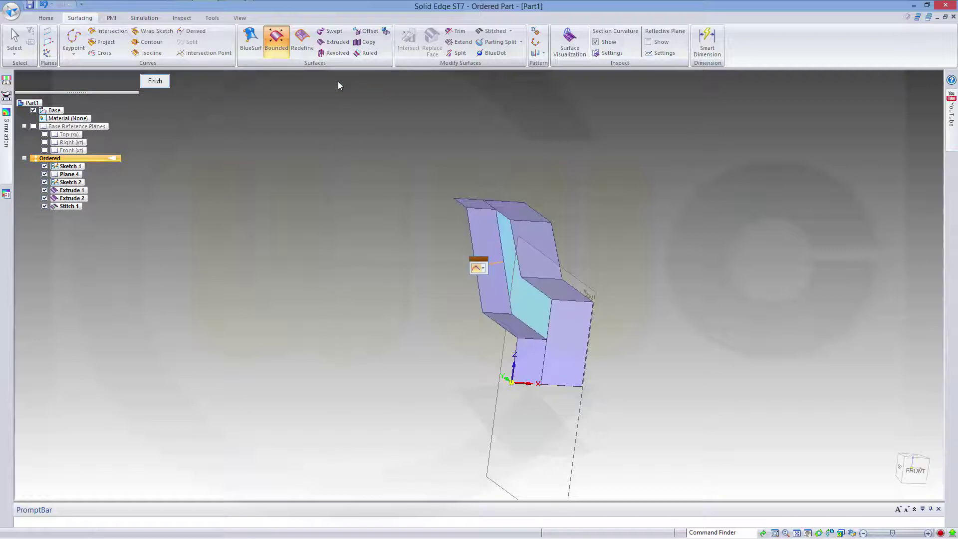
click(155, 81)
middle_drag(292, 179, 273, 156)
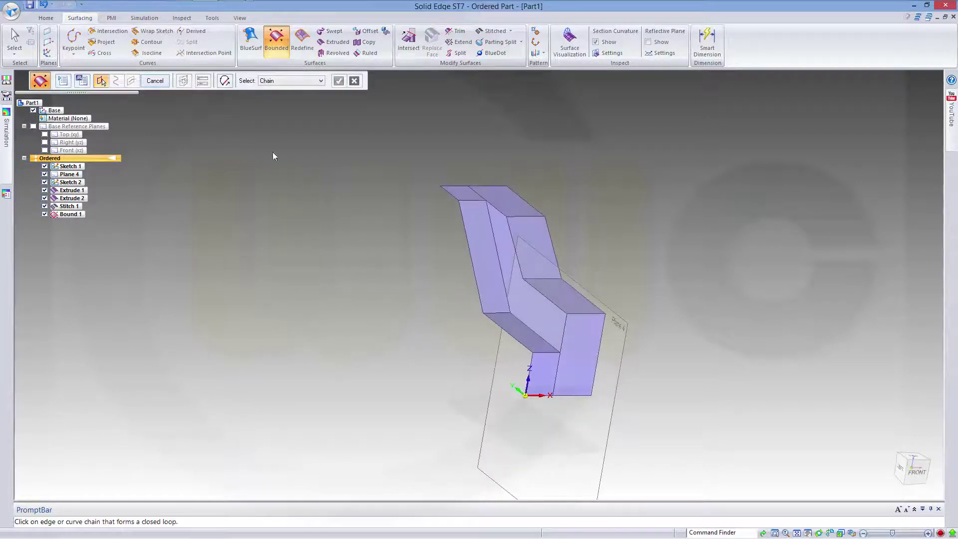
click(160, 82)
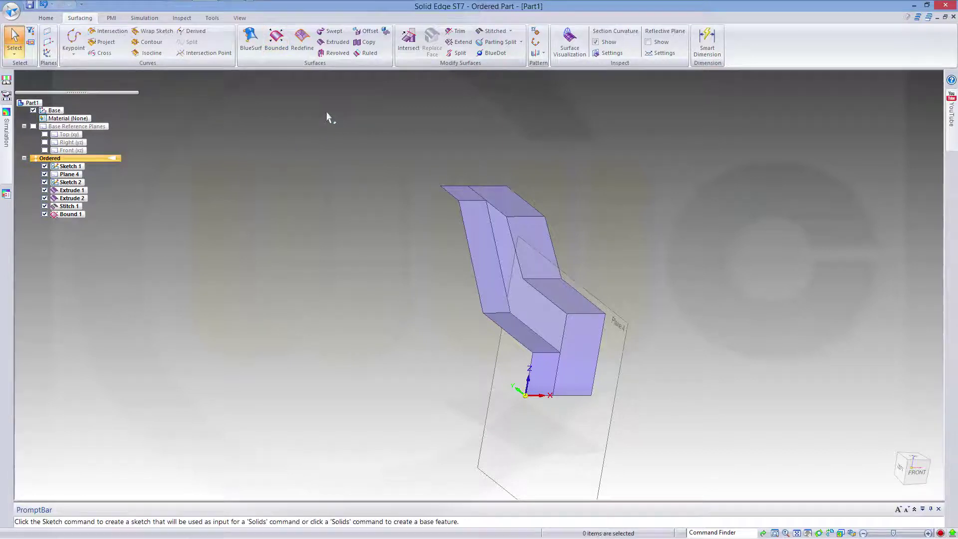
Stitch Stitch 1 and the Bound 1 patch together into Stitch 2.
click(491, 30)
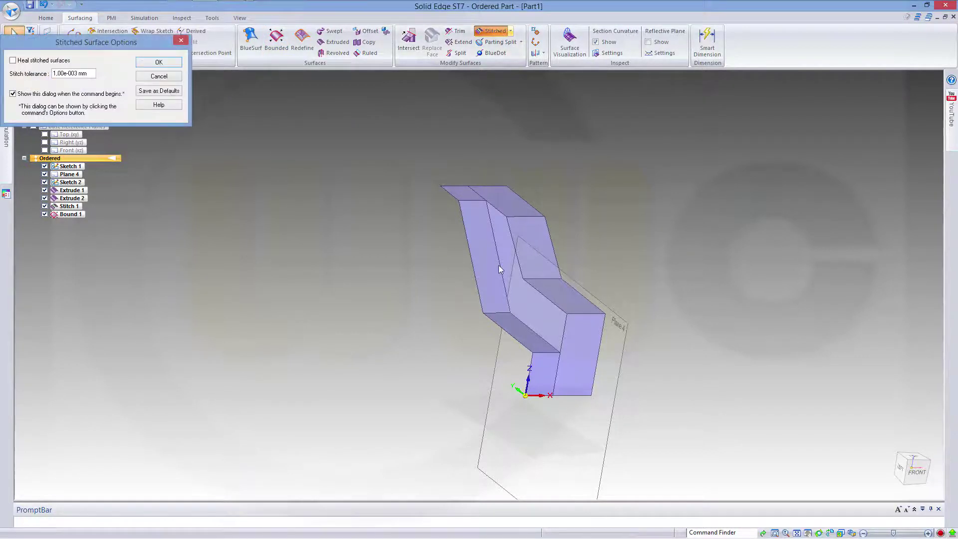
click(159, 62)
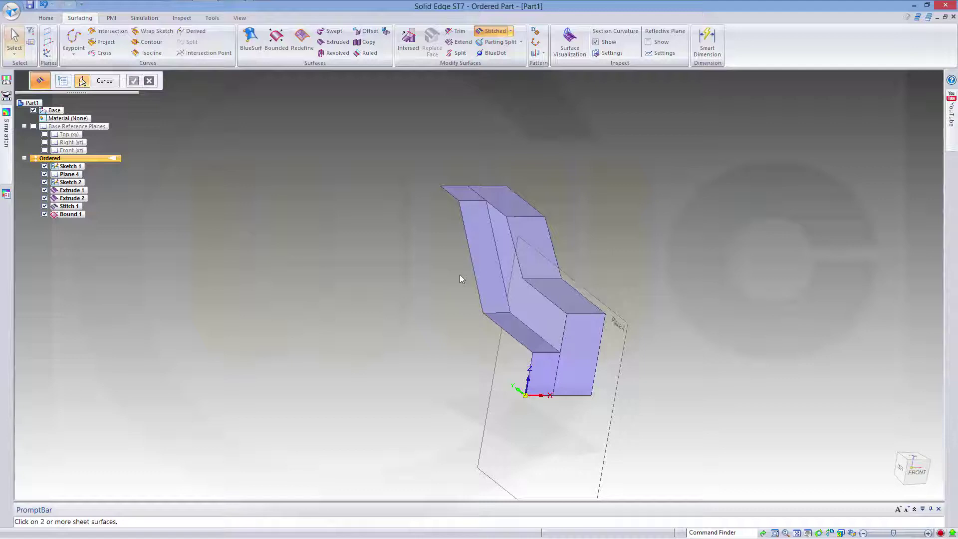
click(486, 285)
click(538, 311)
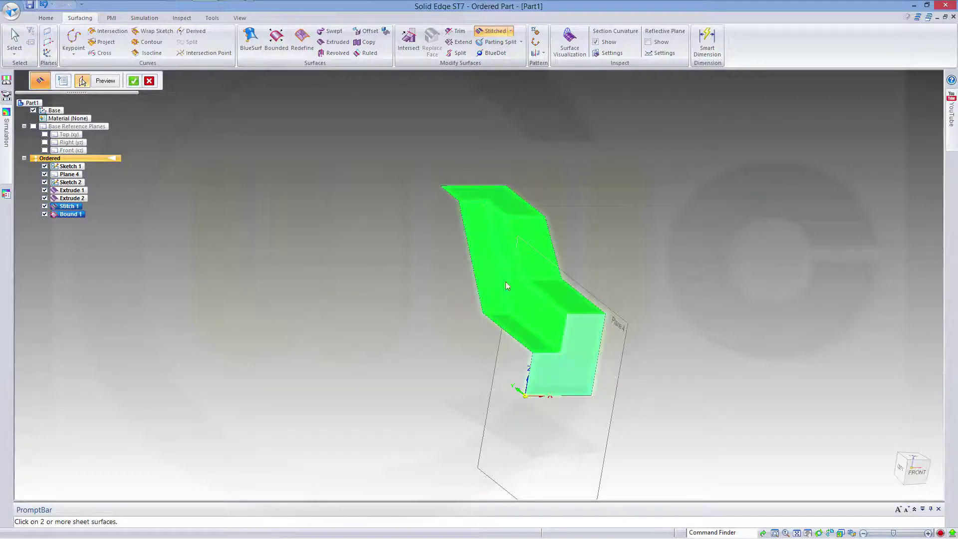
click(133, 81)
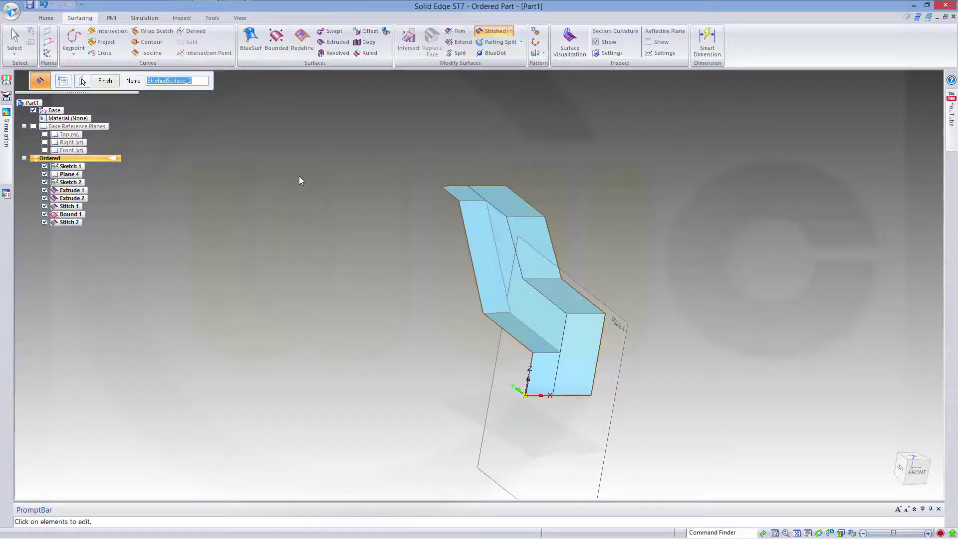
click(103, 81)
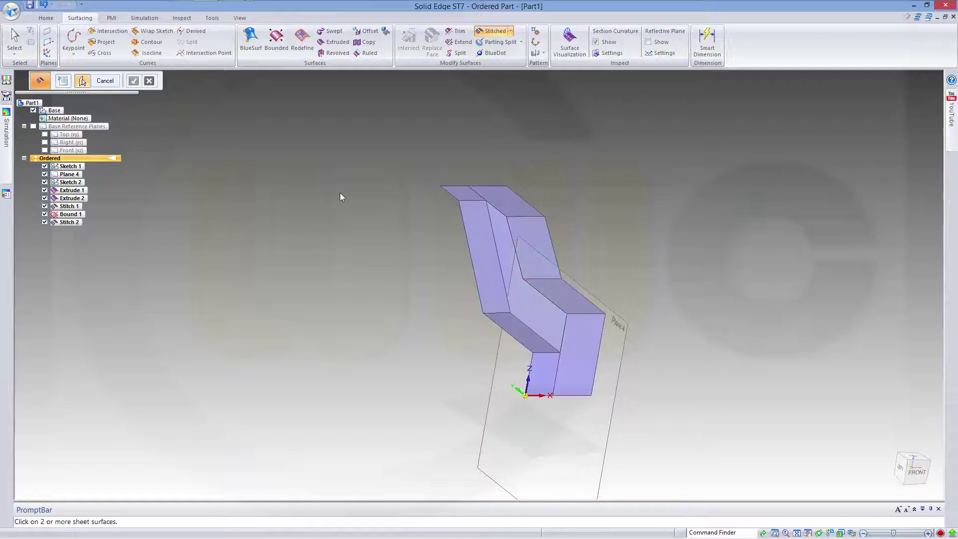
Hide Plane 4, Sketch 2 and Sketch 1 in PathFinder, leaving the stitched surface visible.
middle_drag(343, 198, 350, 250)
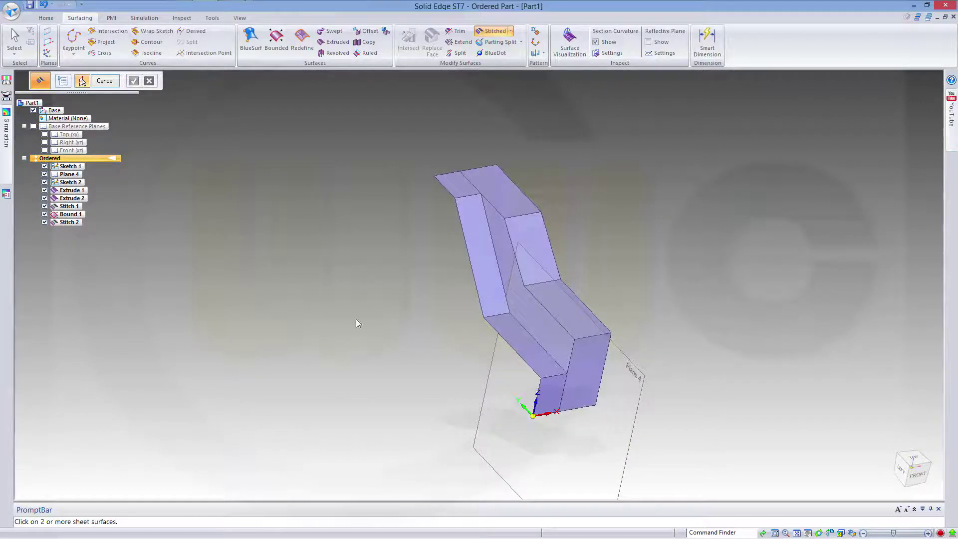
click(45, 174)
middle_drag(118, 202, 110, 232)
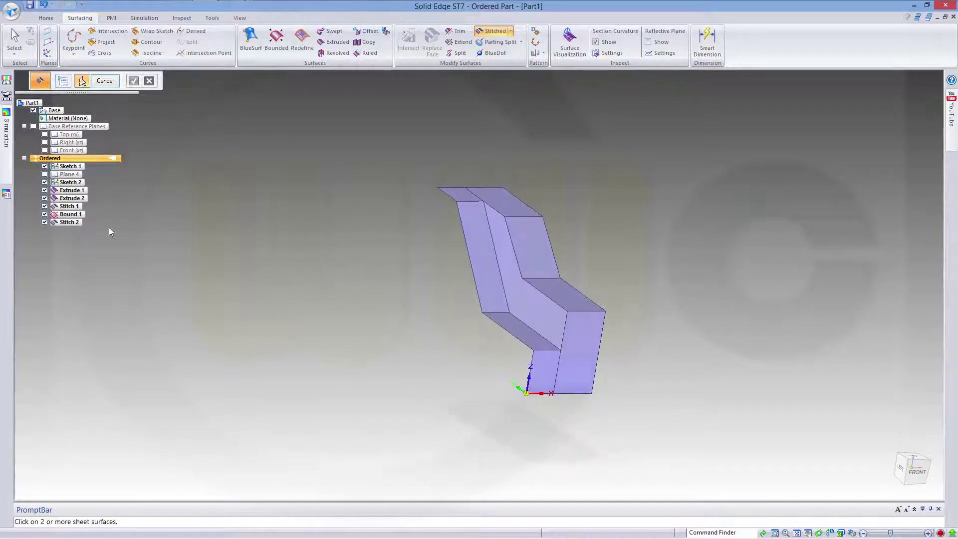
click(44, 182)
click(45, 166)
middle_drag(283, 227, 306, 246)
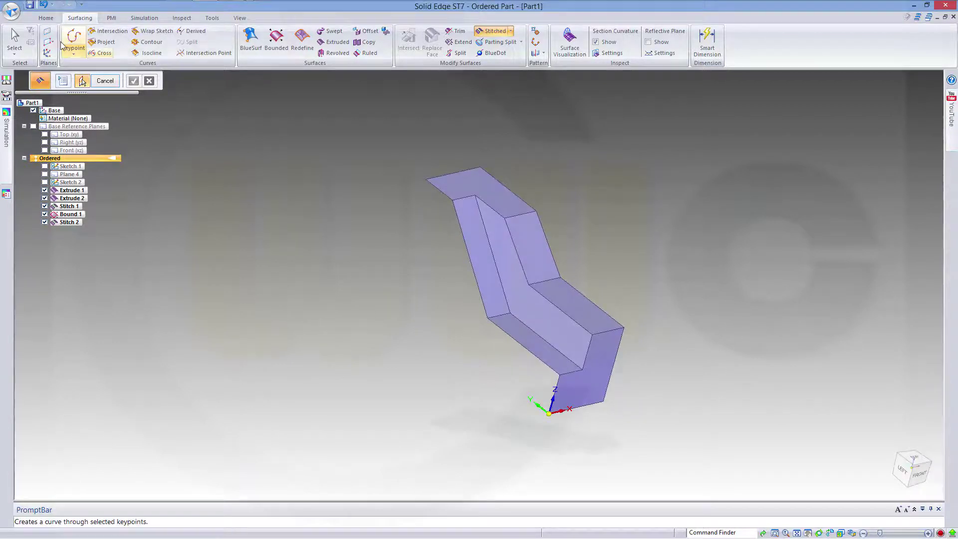
click(47, 21)
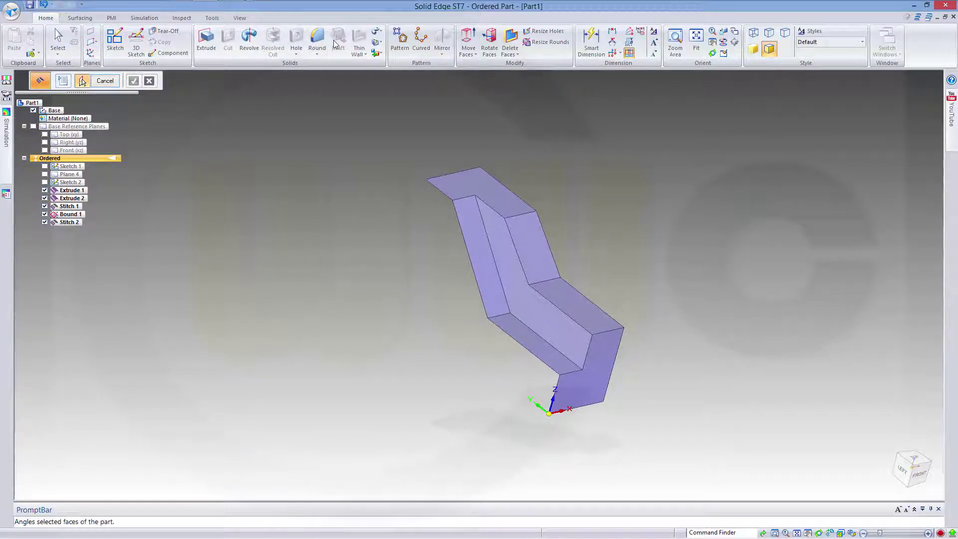
Round the four bend edges with a 10 mm radius.
click(318, 40)
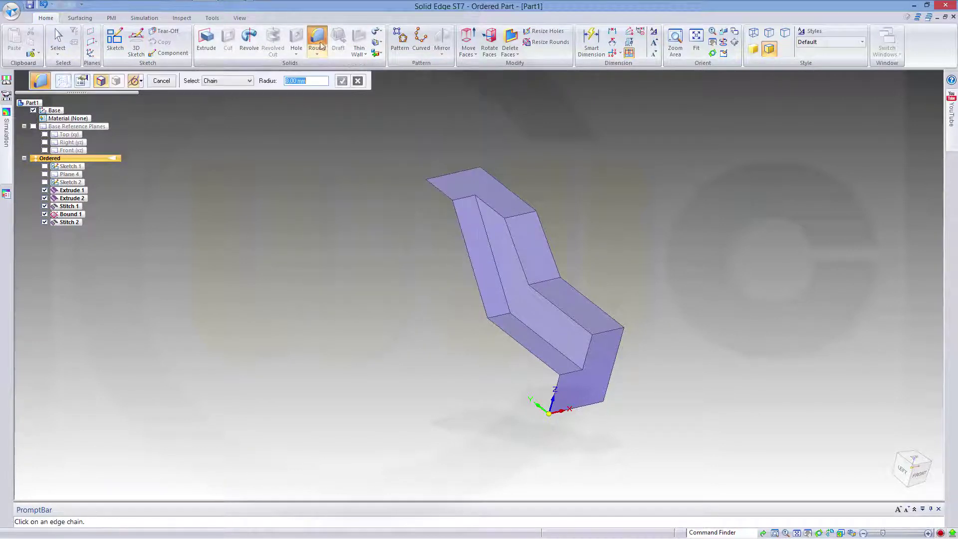
click(549, 280)
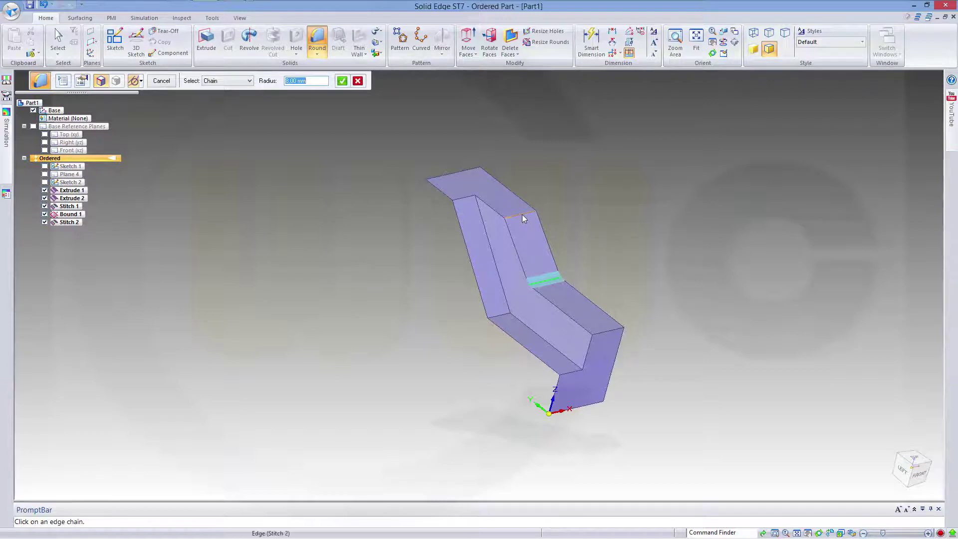
click(516, 215)
click(581, 330)
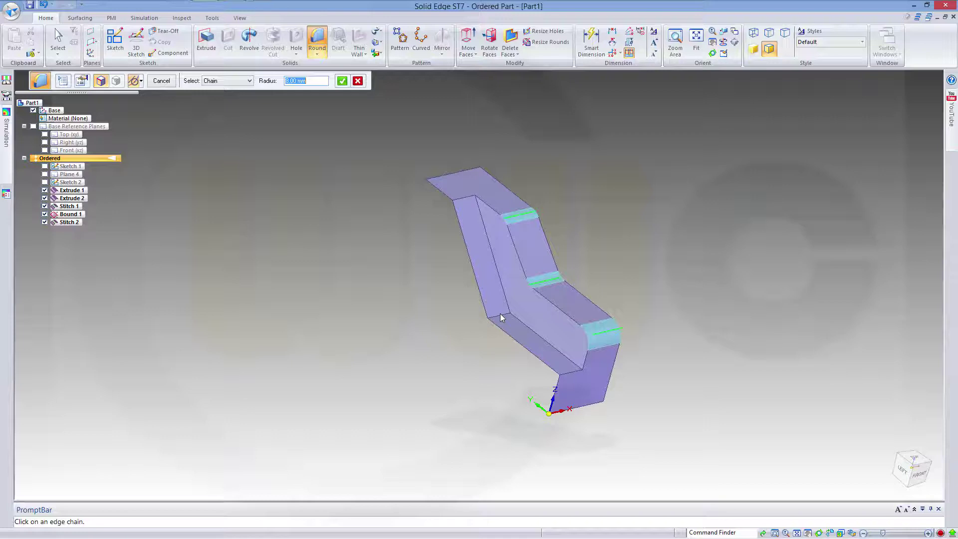
click(498, 315)
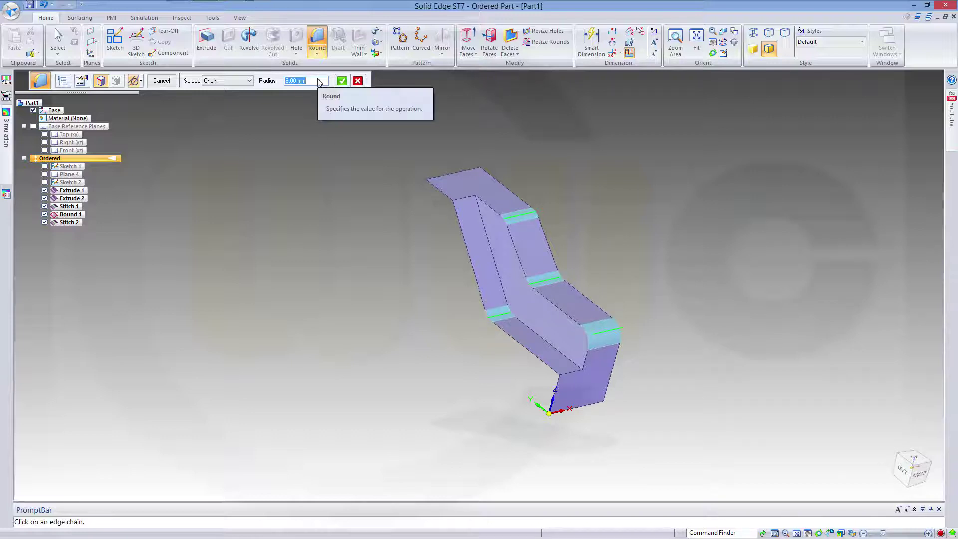
text(10)
key(Return)
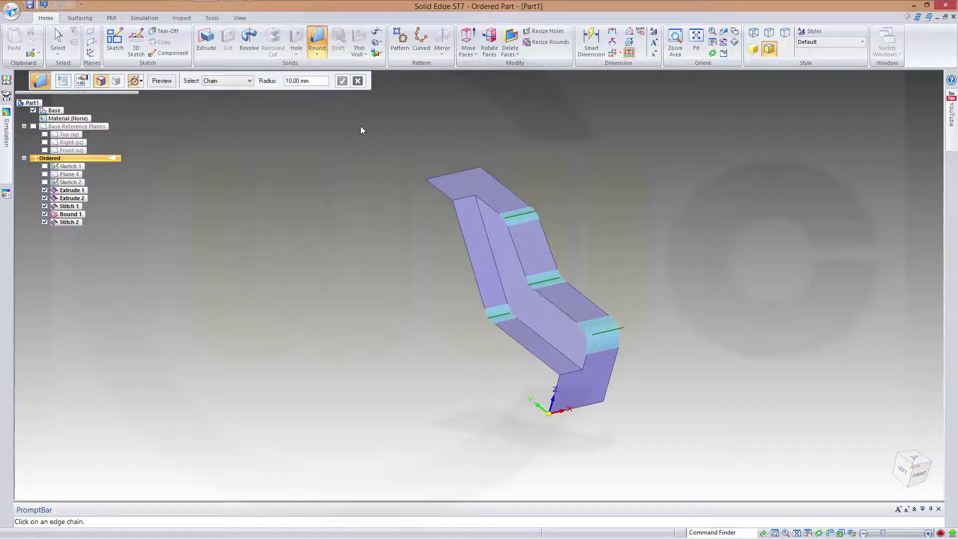
click(171, 85)
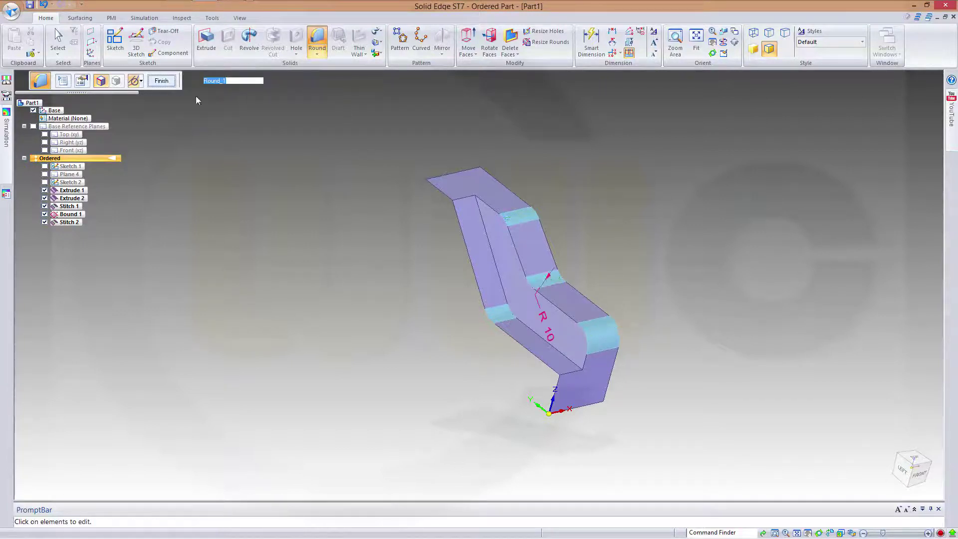
Add a 5 mm round on the long inner edge.
click(167, 82)
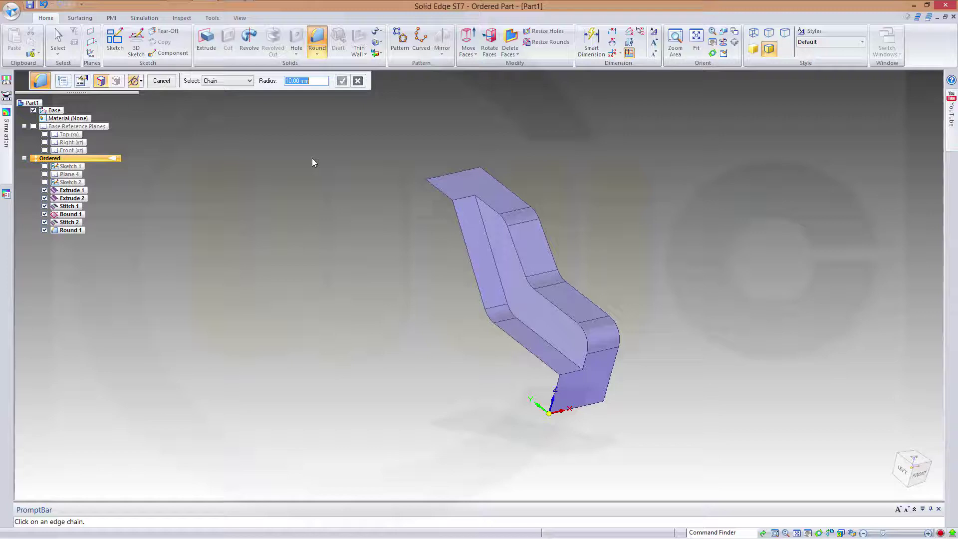
text(5)
click(485, 223)
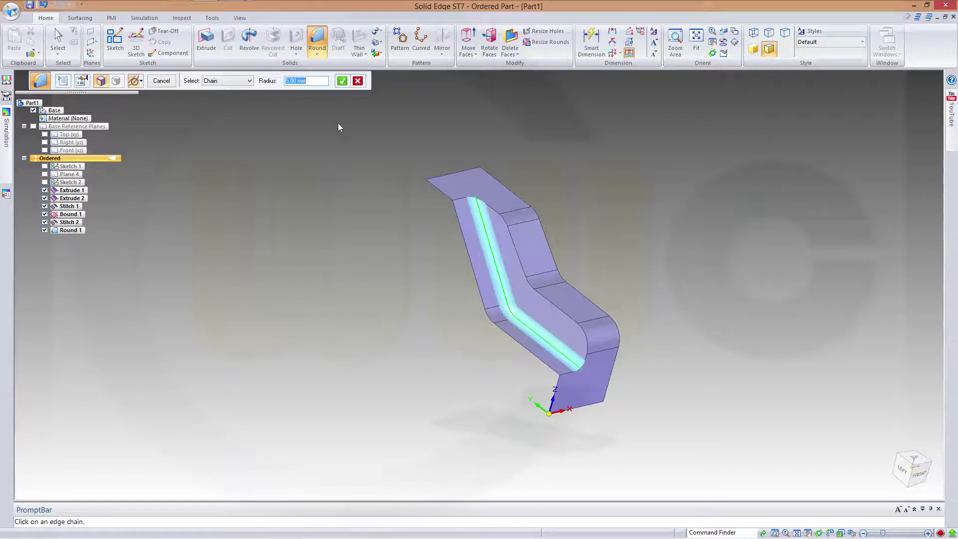
click(341, 81)
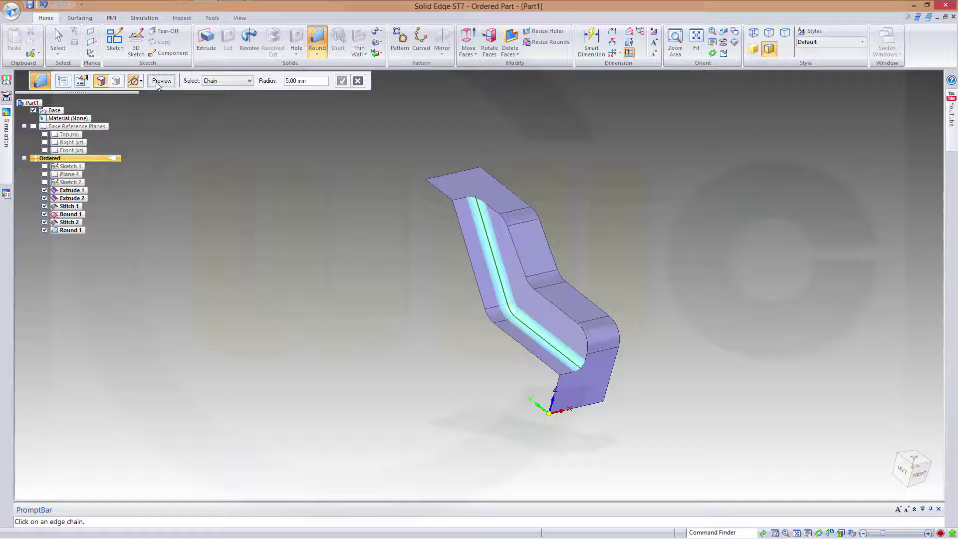
click(158, 81)
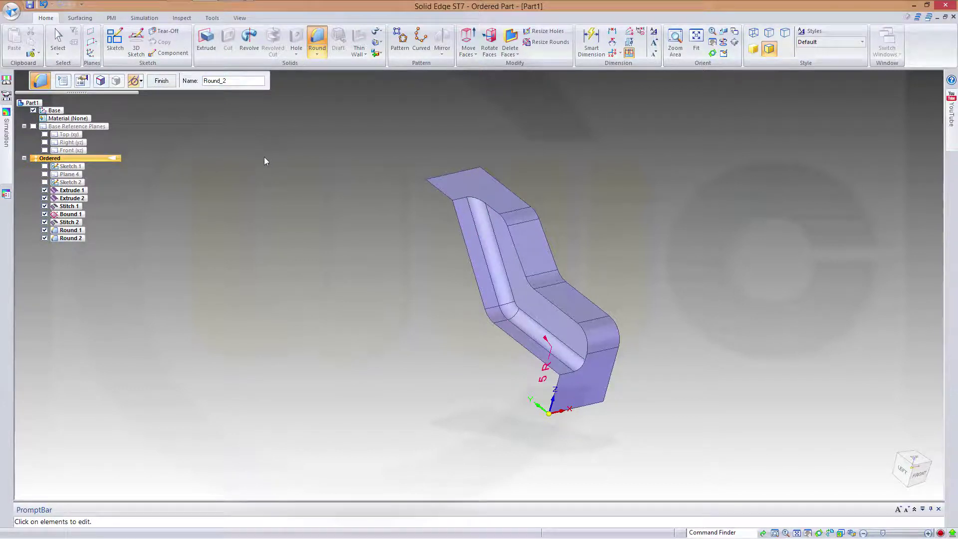
Round the edge chain along the channel at 8 mm as Round 3.
click(158, 81)
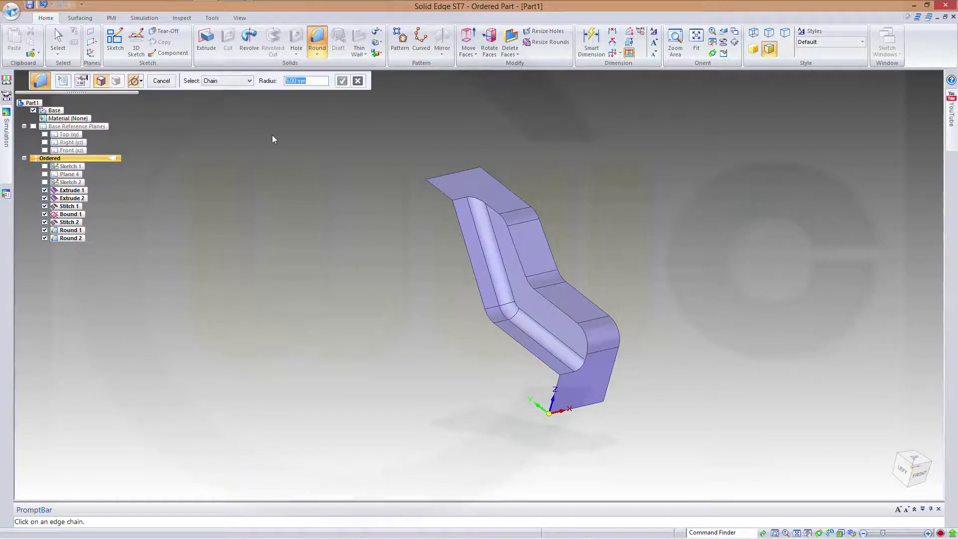
text(8)
click(460, 203)
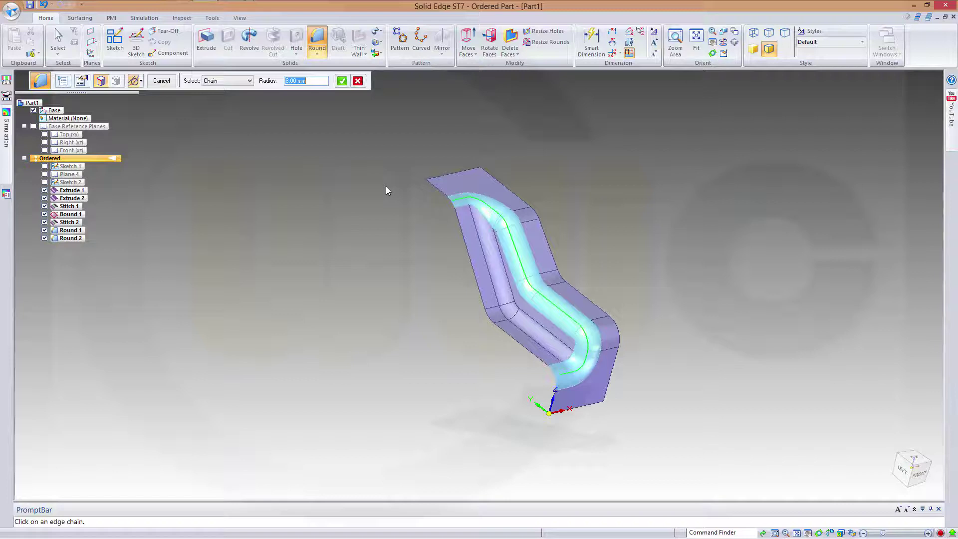
click(342, 82)
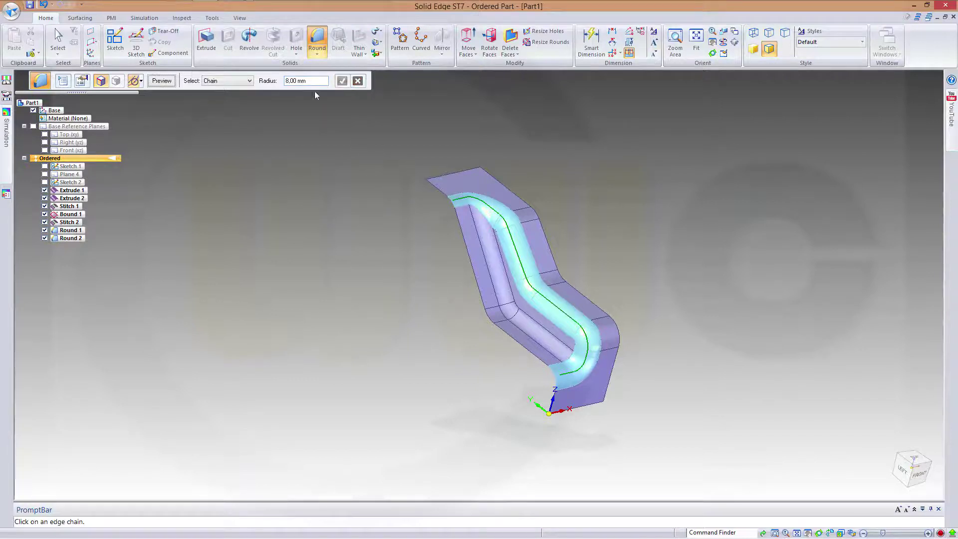
click(162, 80)
click(161, 81)
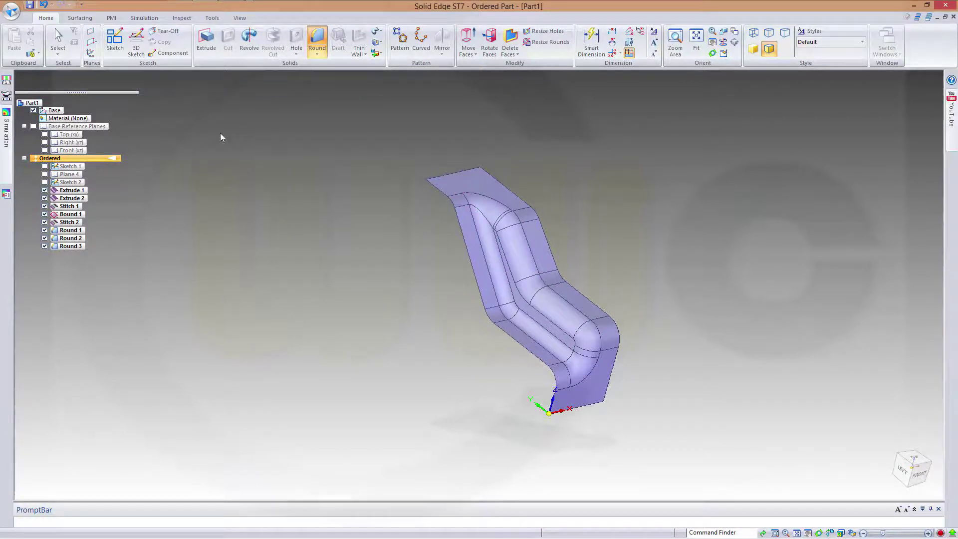
middle_drag(594, 264, 582, 270)
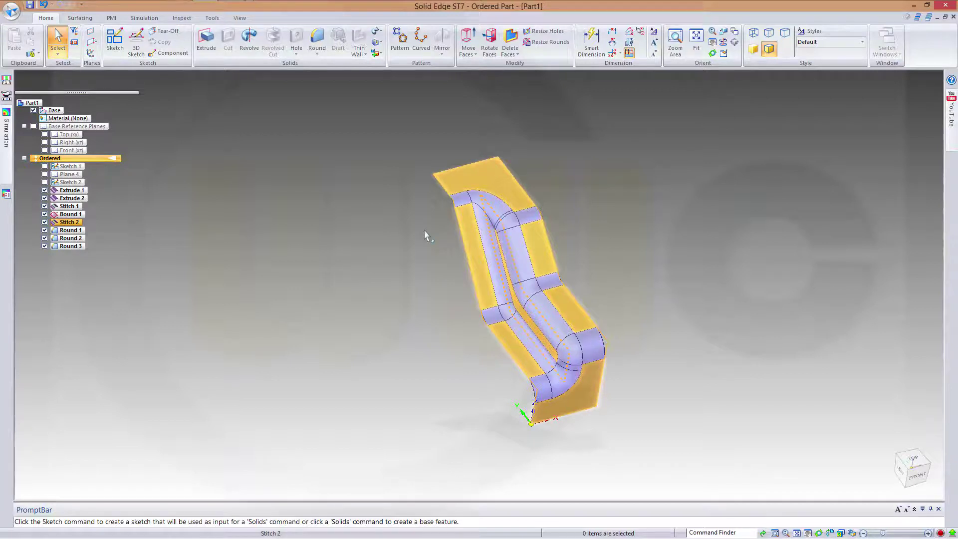
Start Sketch 3 on the flat top face and include its top and right edges.
click(114, 39)
click(502, 181)
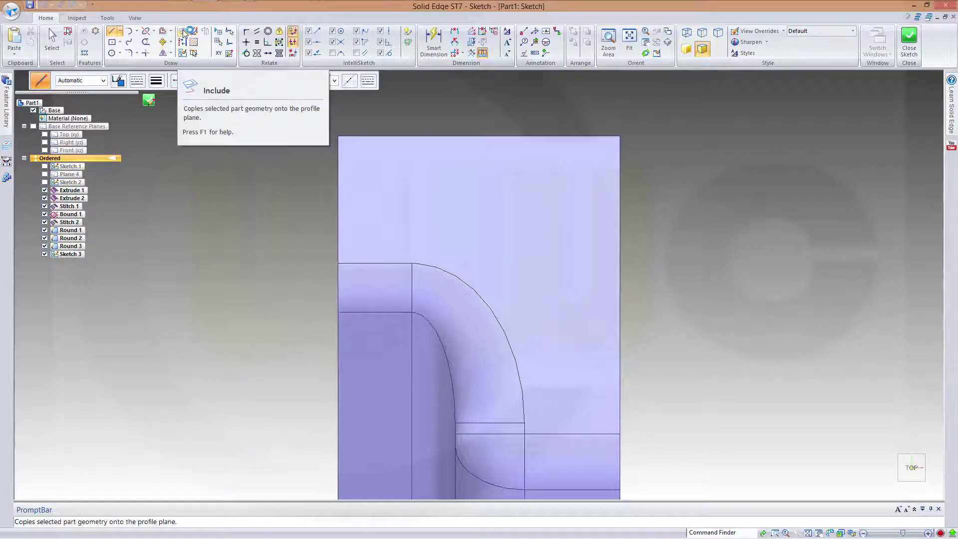
click(184, 32)
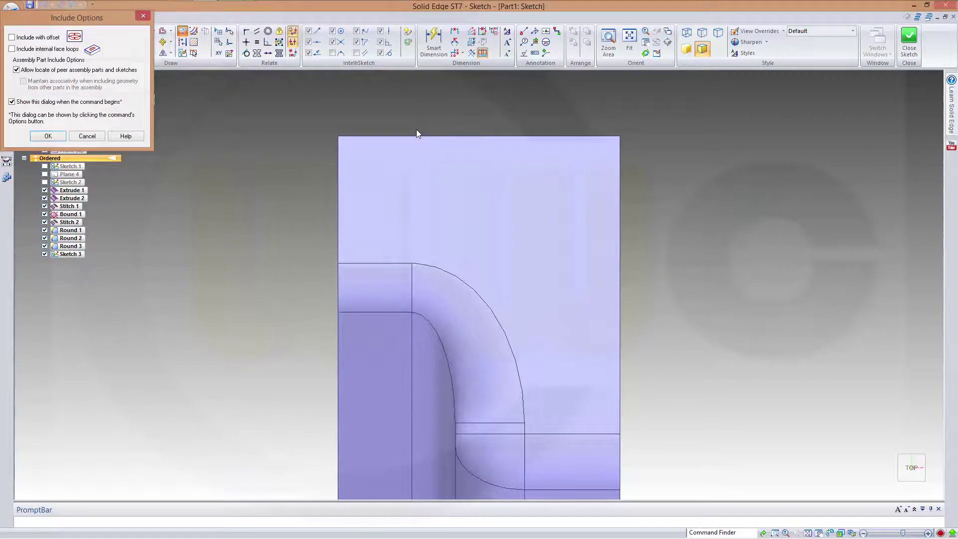
click(48, 136)
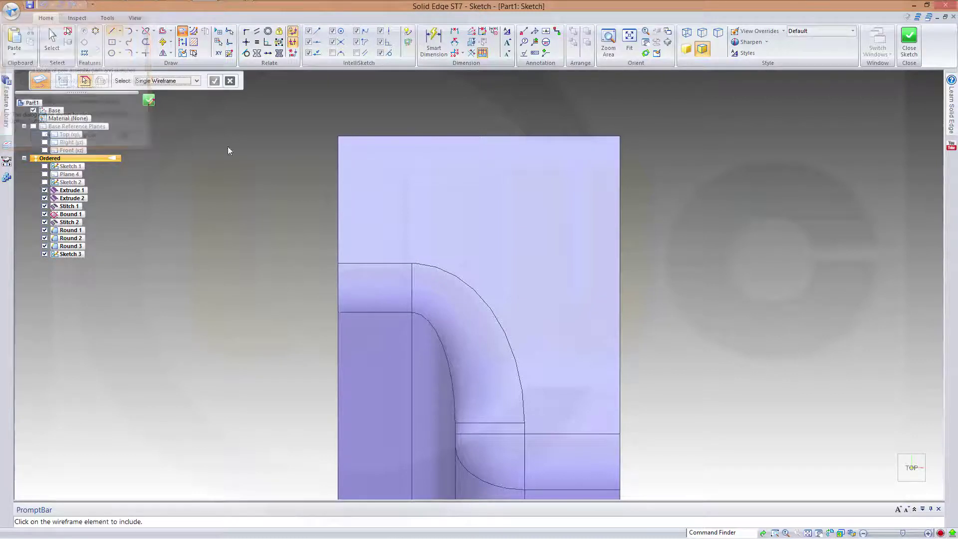
click(451, 136)
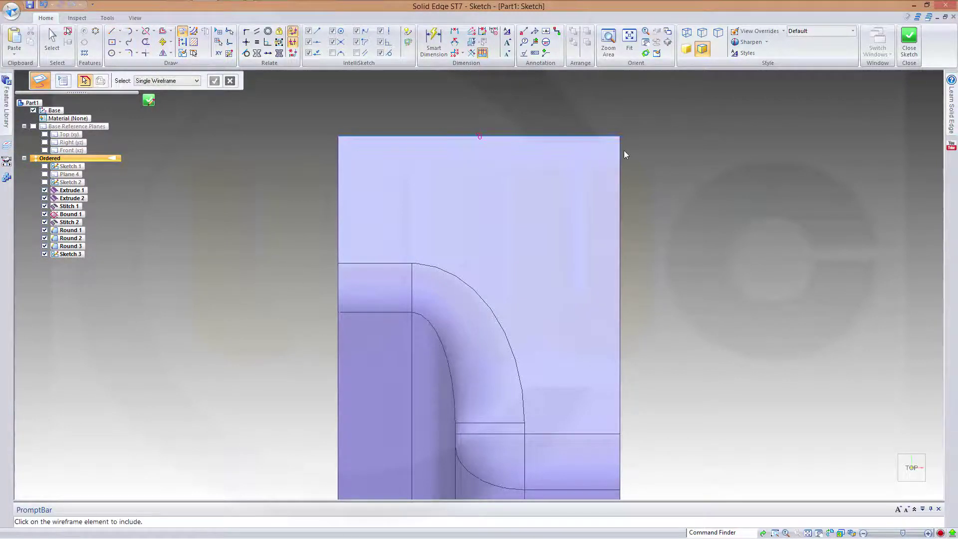
click(620, 182)
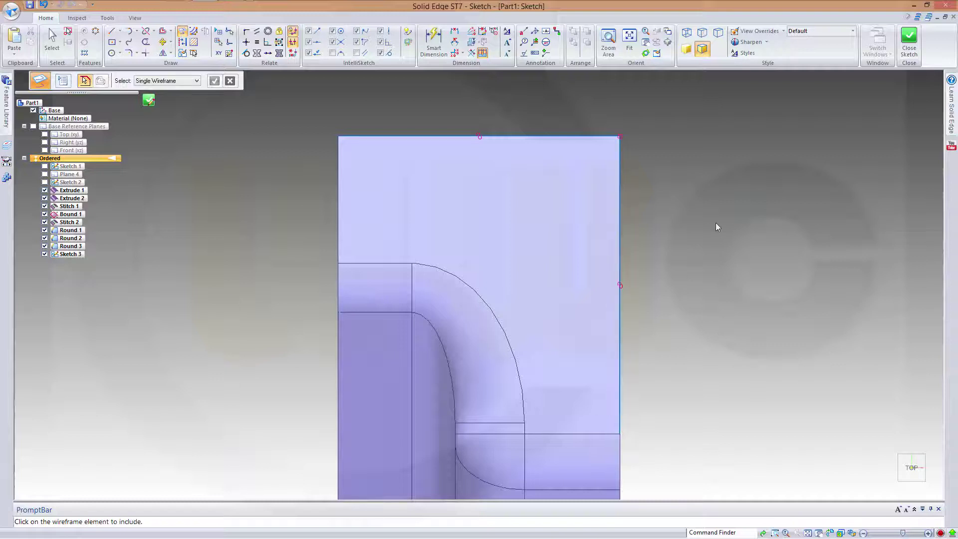
Fillet the top and right edges with a 19 mm arc and close the sketch.
click(128, 53)
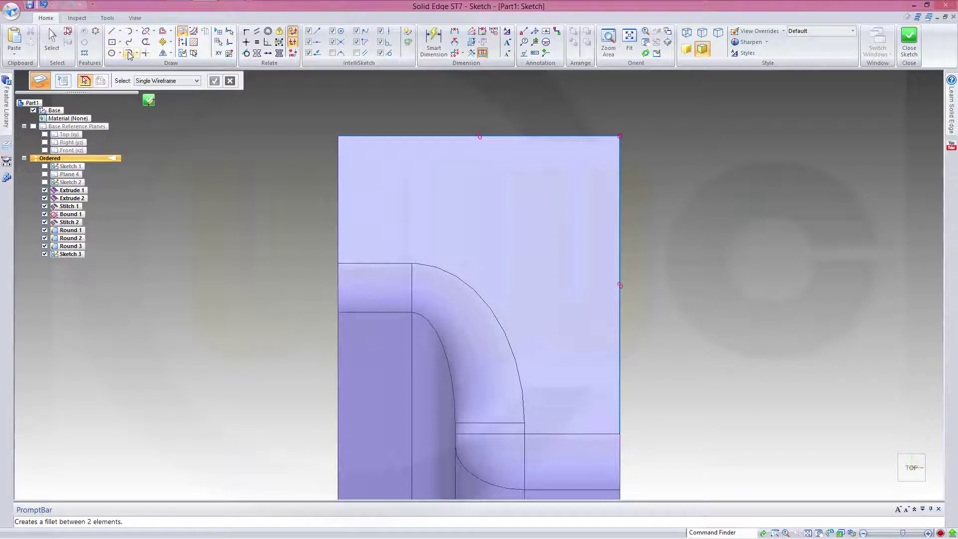
click(530, 138)
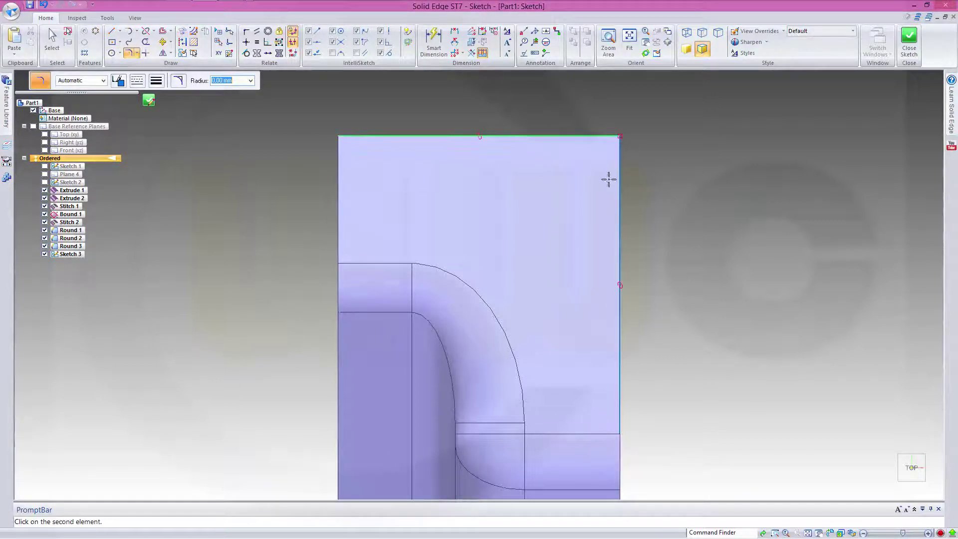
click(619, 186)
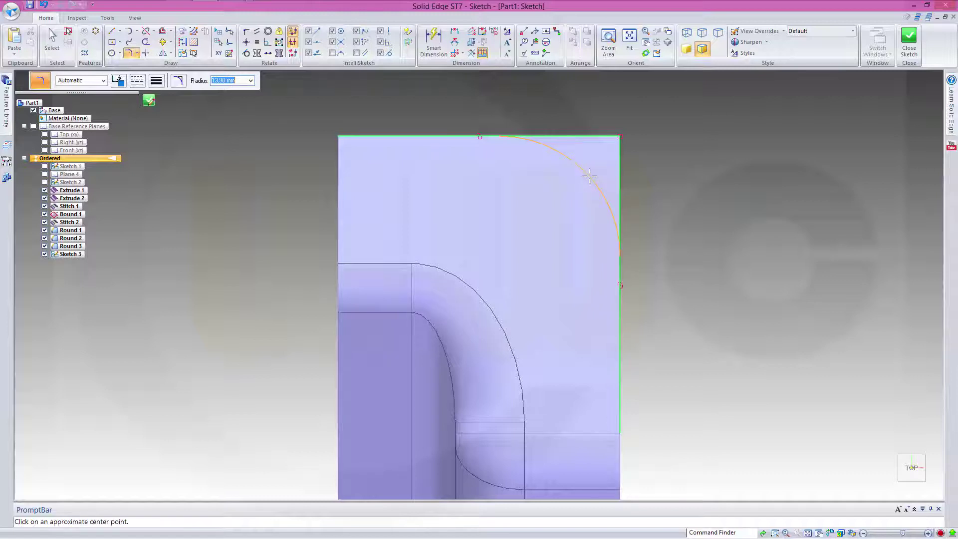
text(19)
click(589, 176)
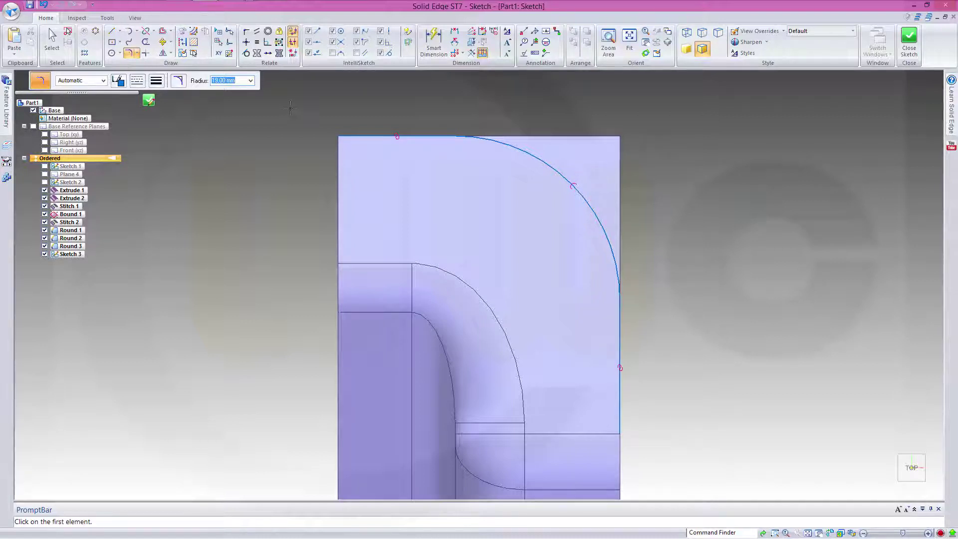
click(908, 40)
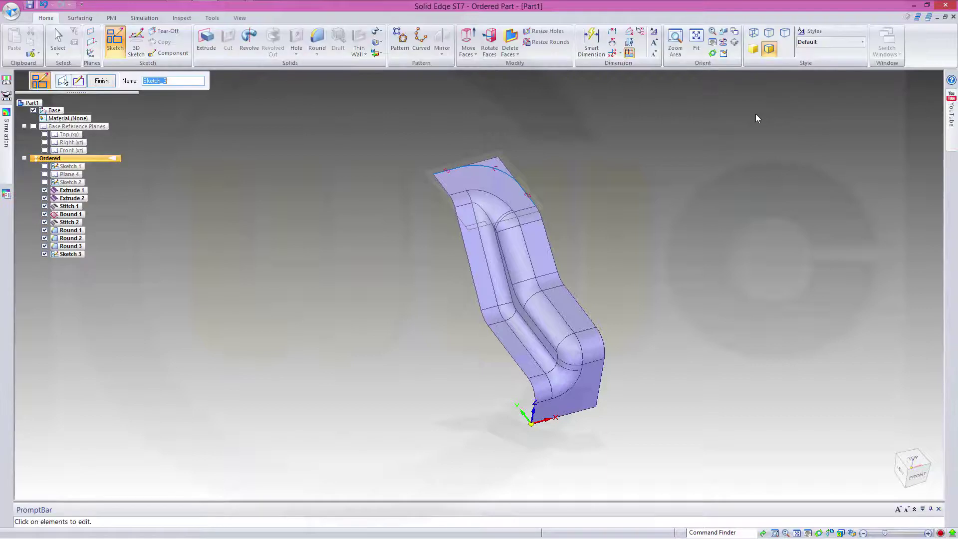
Finish Sketch 3 and bring up the Surfacing tools.
click(102, 80)
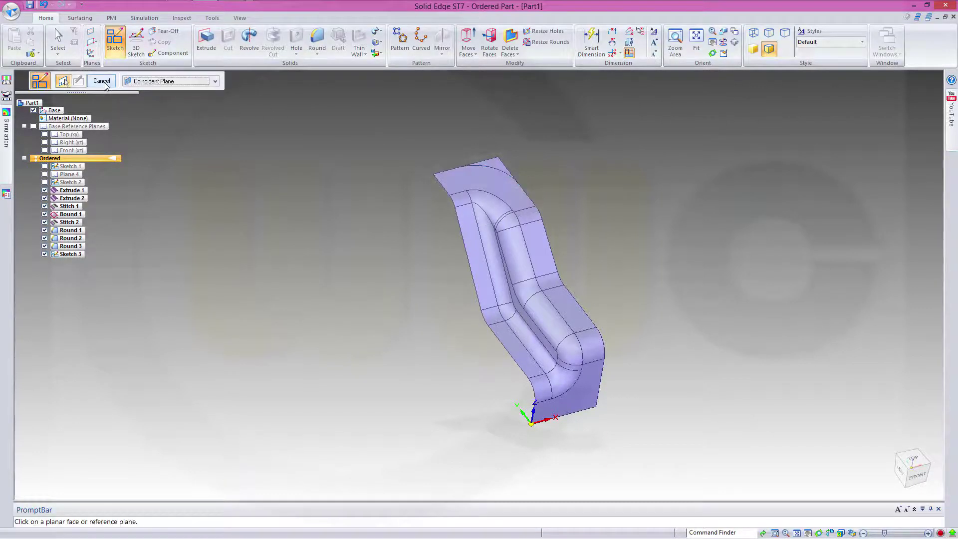
click(82, 19)
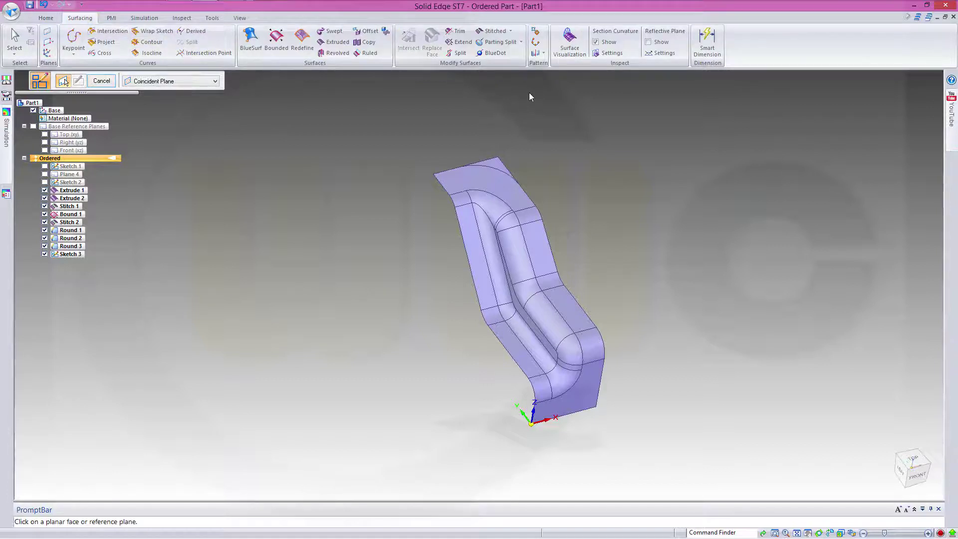
scroll(468, 106, up, 3)
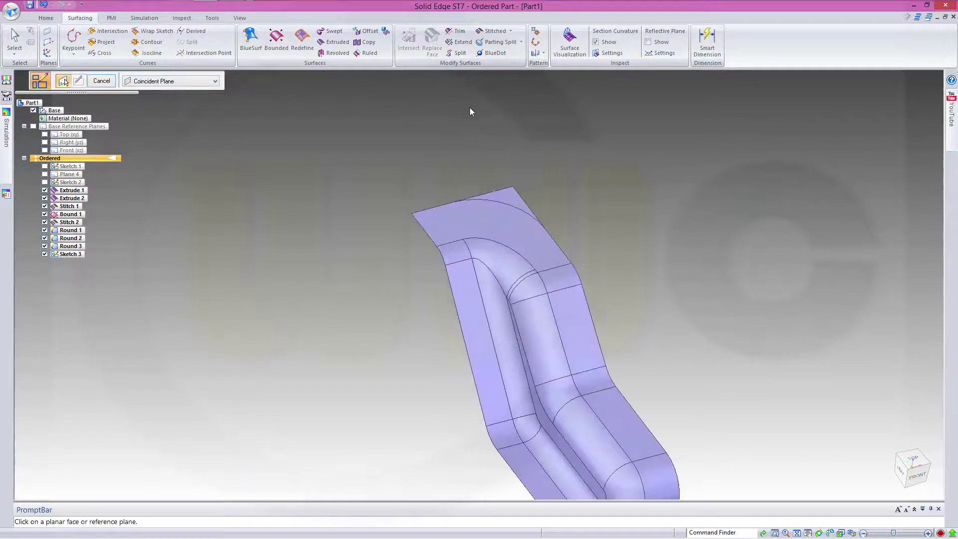
middle_drag(426, 140, 425, 156)
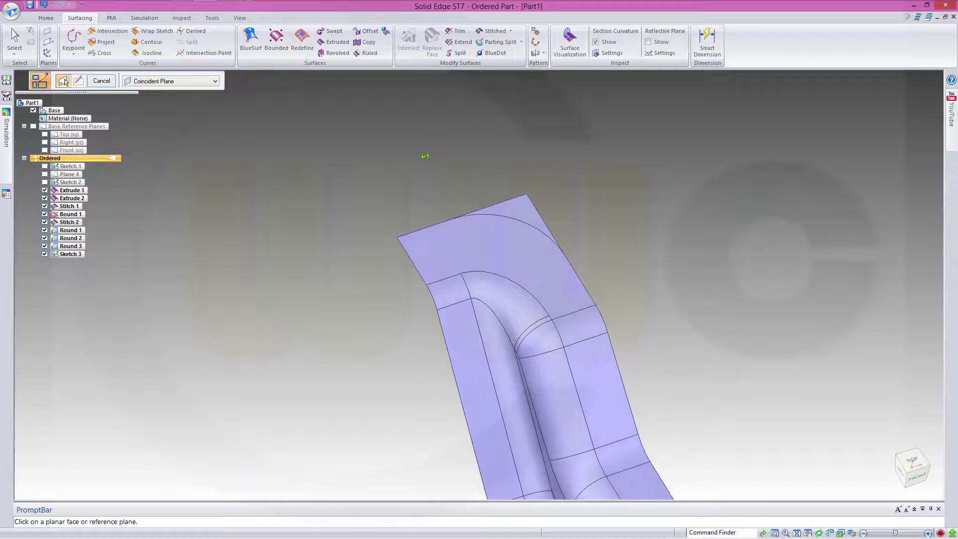
Set up projecting the arc onto the part's faces, then cancel the projection.
click(108, 46)
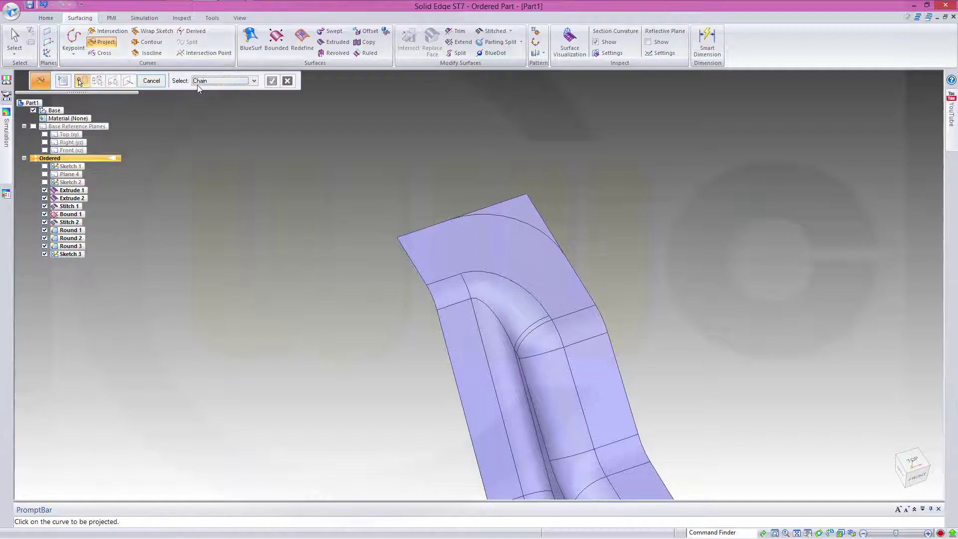
click(514, 218)
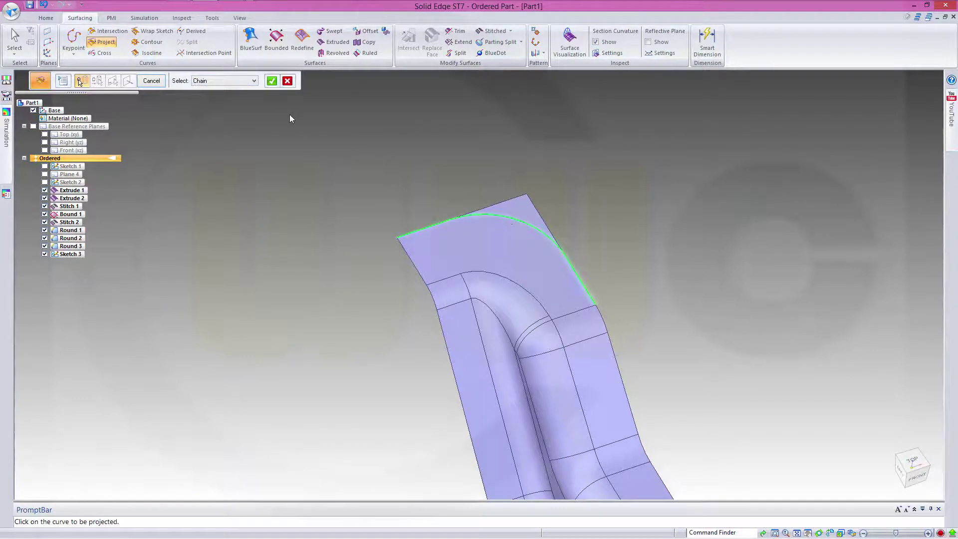
click(271, 81)
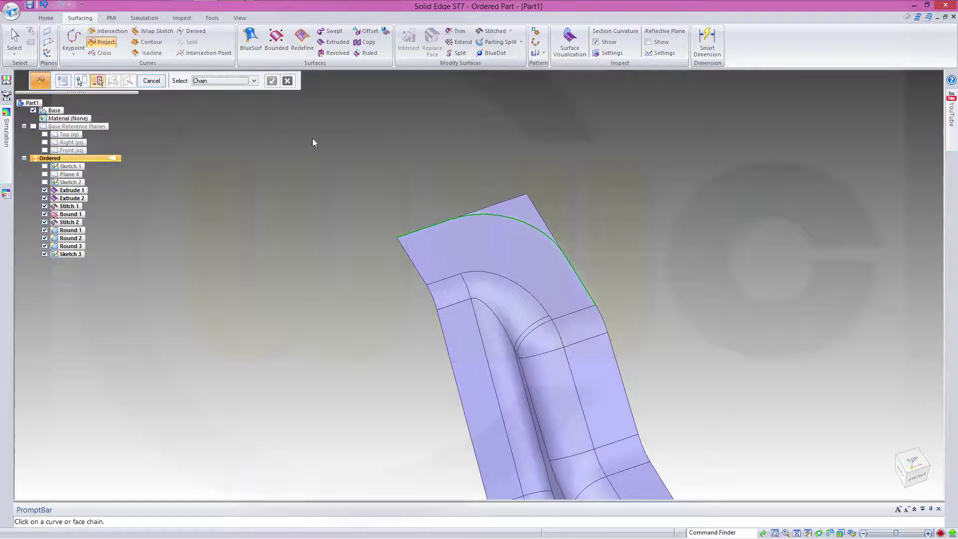
click(487, 252)
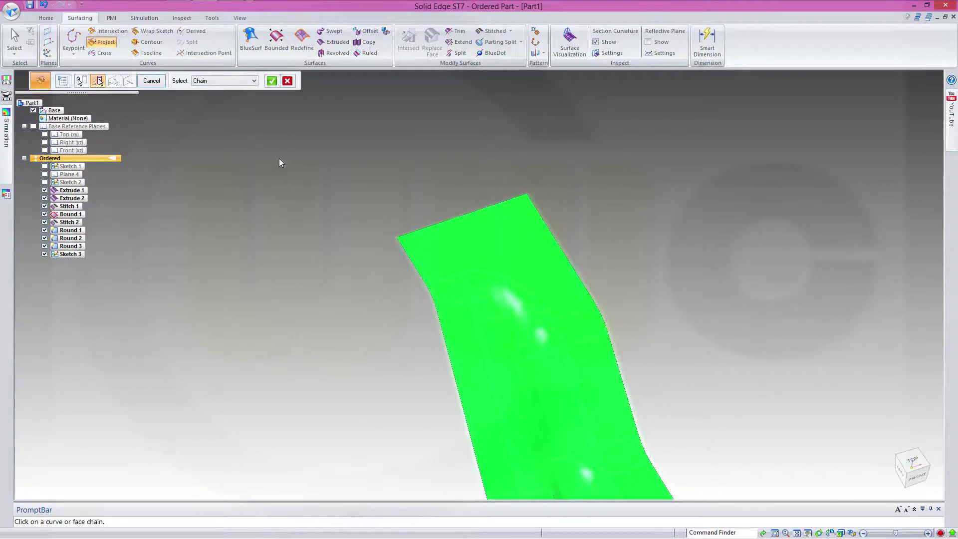
click(271, 82)
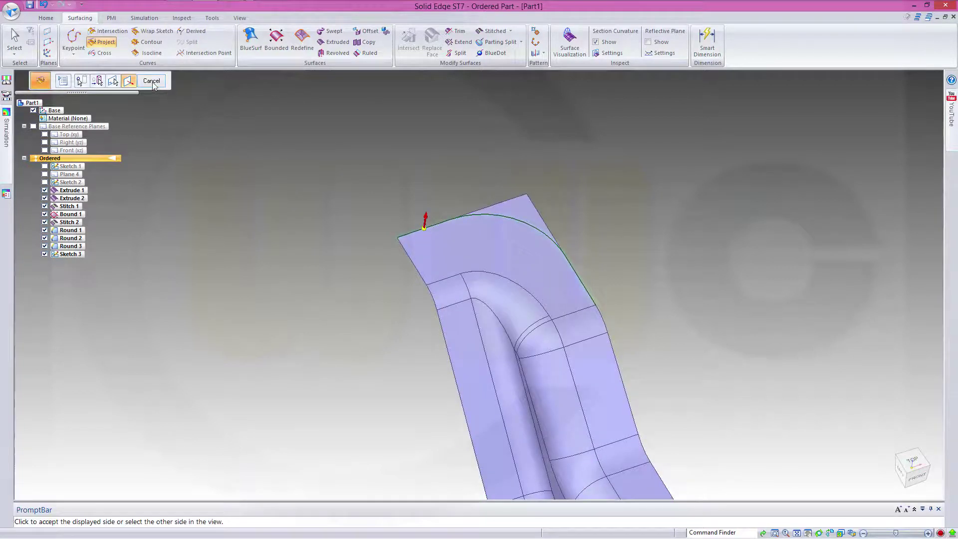
click(153, 83)
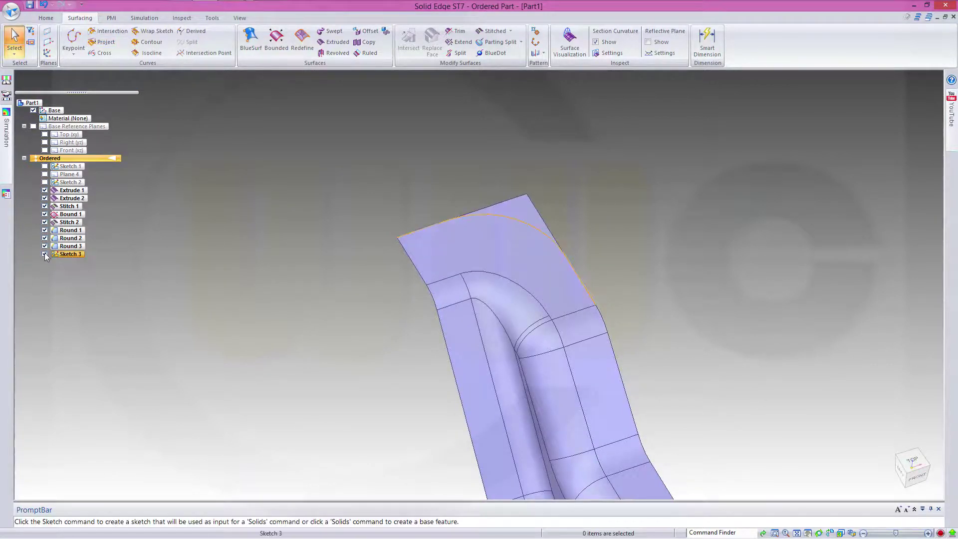
middle_drag(319, 201, 350, 186)
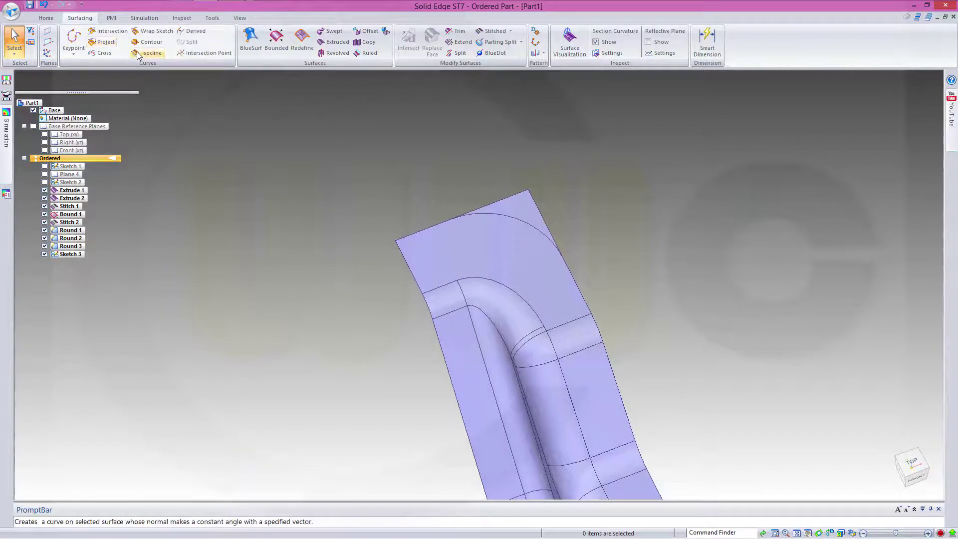
Project Sketch 3's arc onto the curved surface as Projection 1.
click(111, 44)
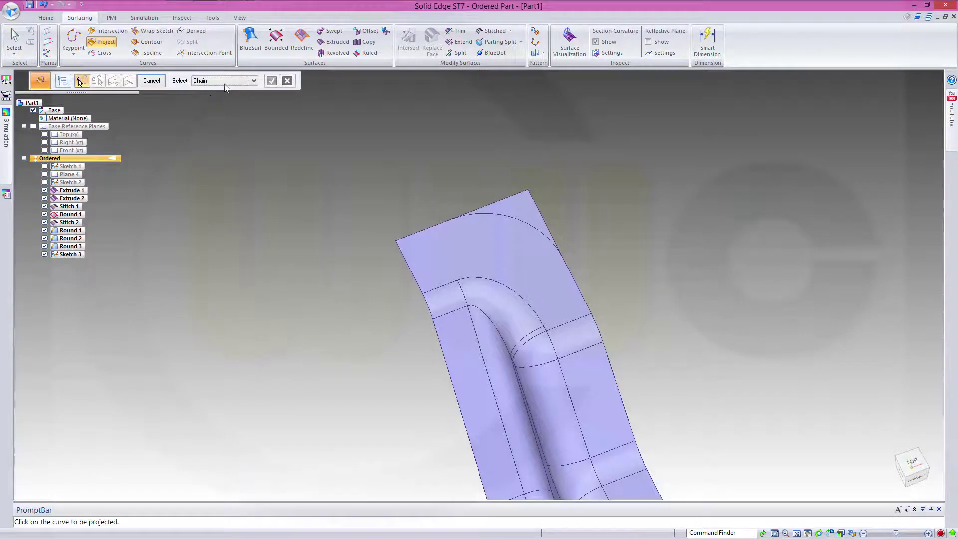
click(516, 218)
right_click(362, 161)
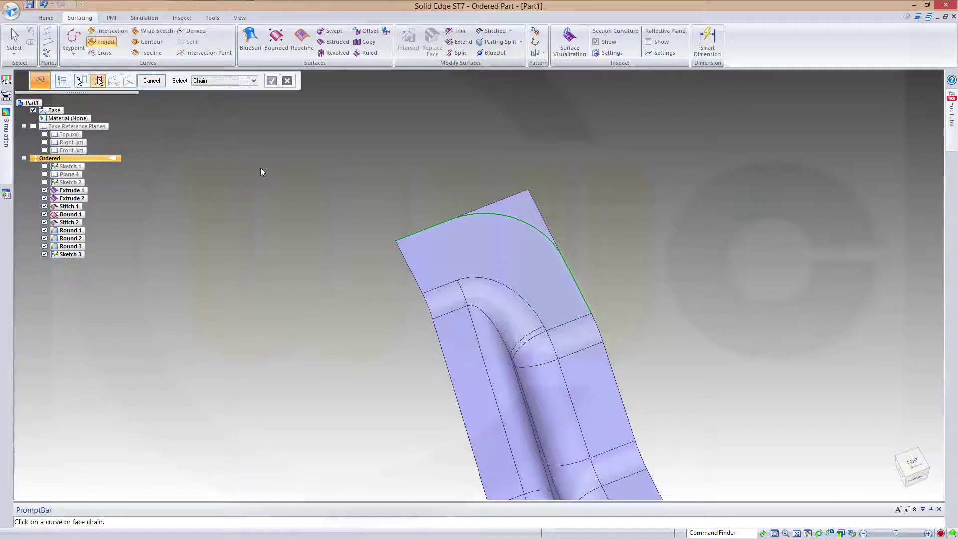
click(441, 264)
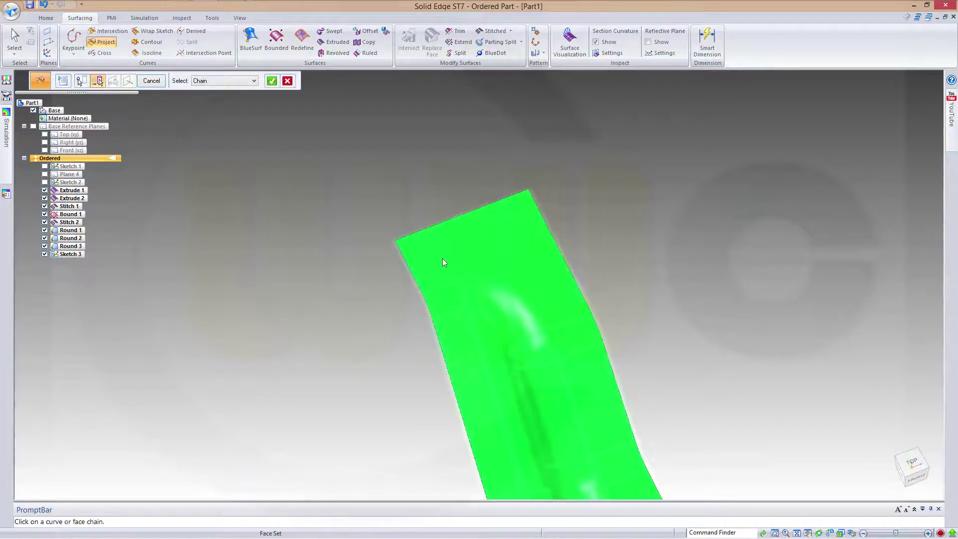
right_click(282, 119)
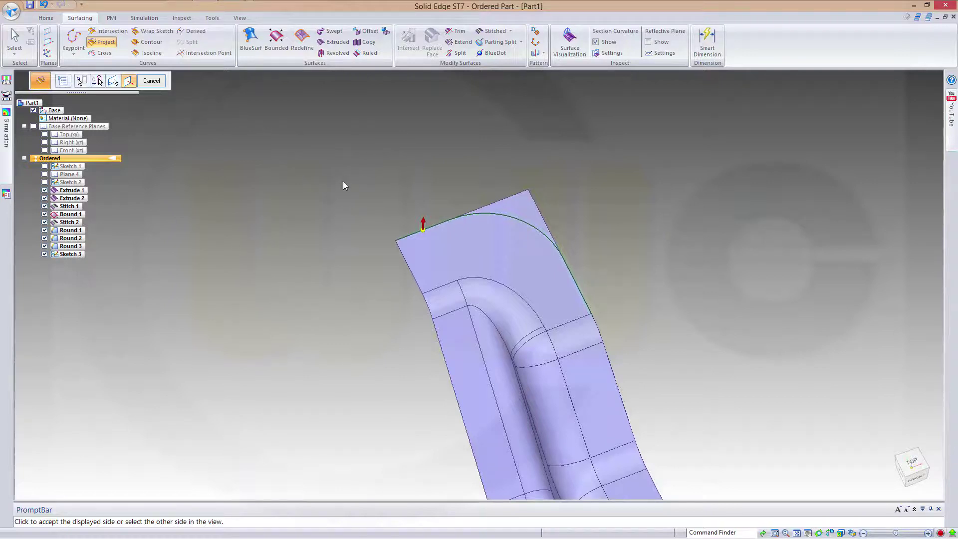
click(370, 303)
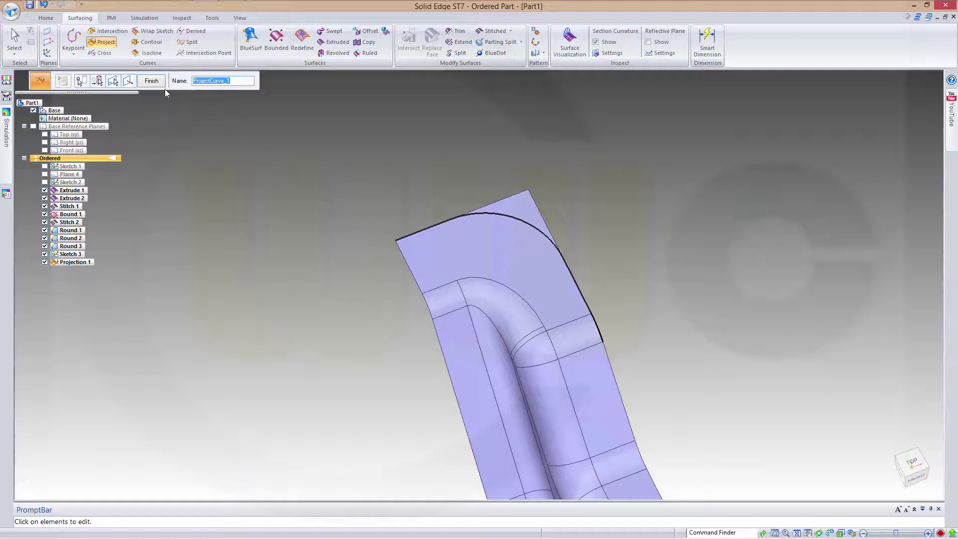
click(80, 81)
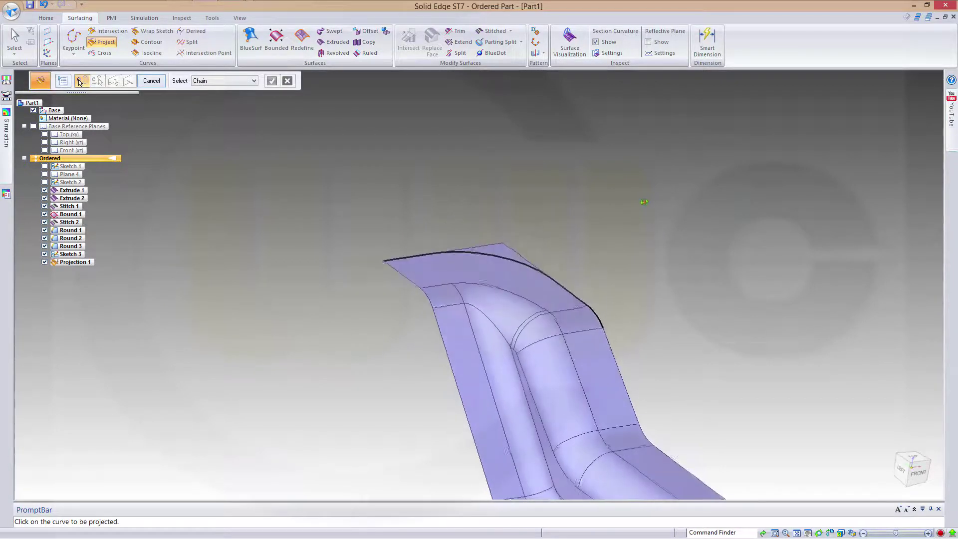
Hide Sketch 3 in PathFinder.
click(45, 253)
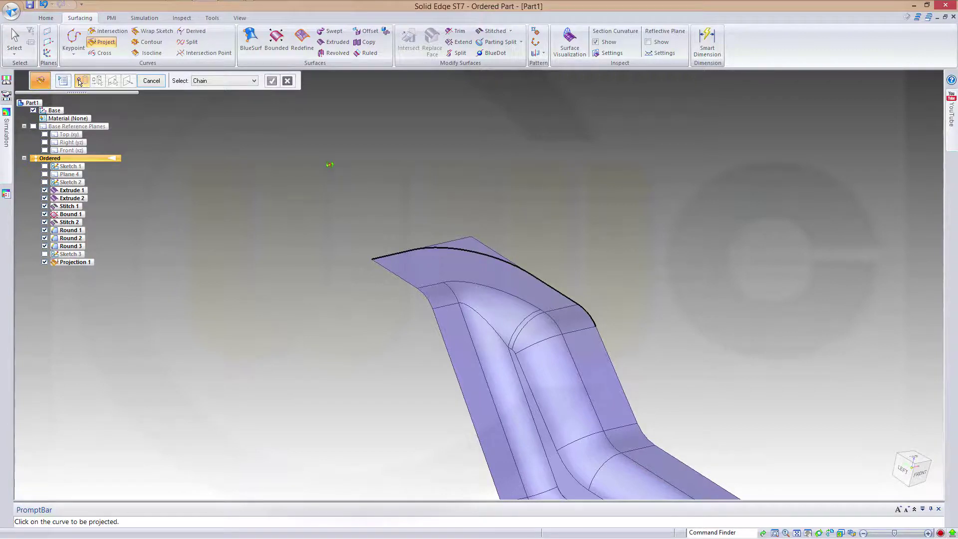
middle_drag(331, 160, 318, 181)
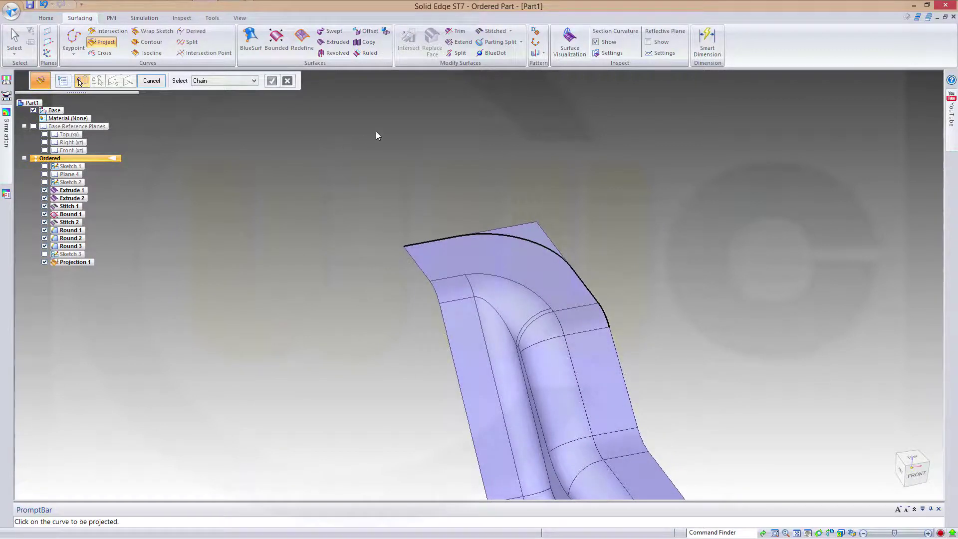
click(456, 31)
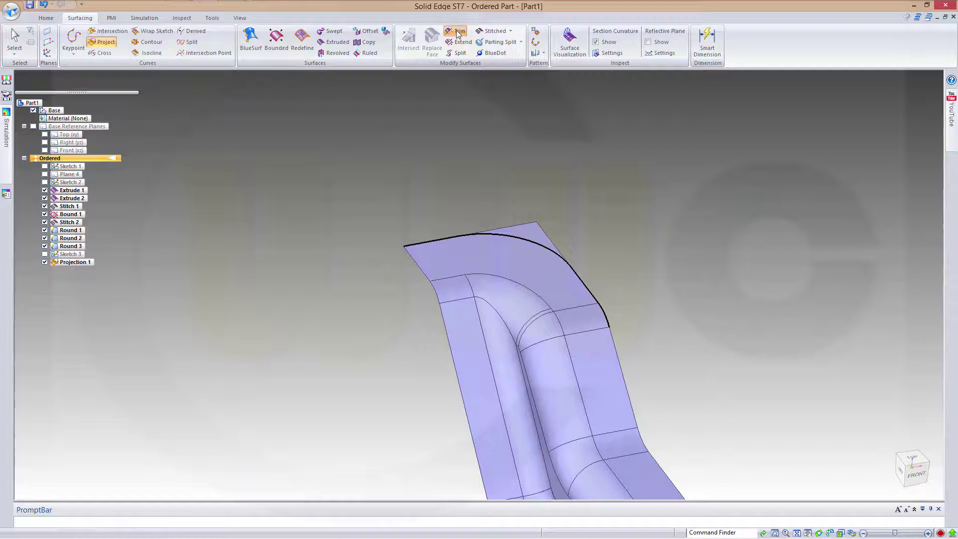
Trim the surface body along chain-selected Projection 1, removing the corner beyond the arc.
click(450, 261)
right_click(379, 170)
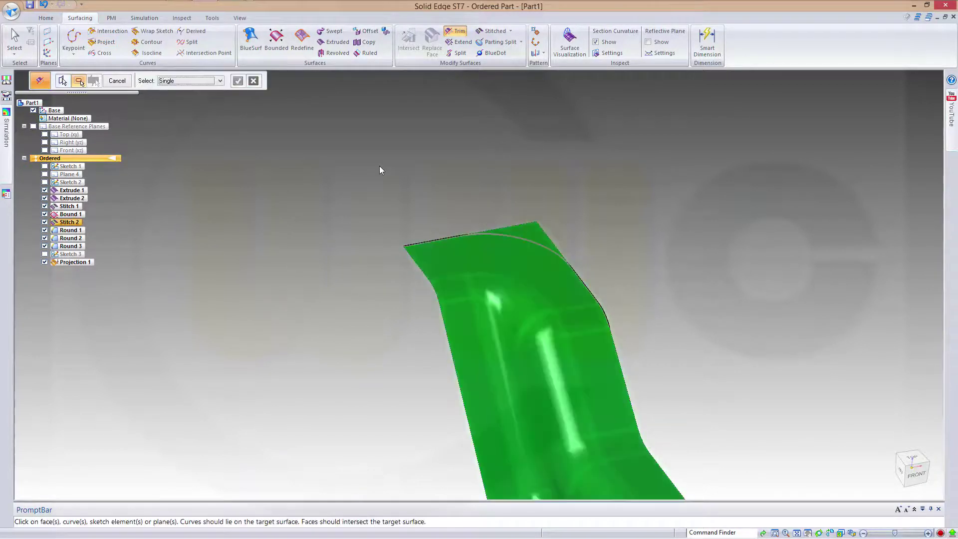
click(221, 83)
click(190, 97)
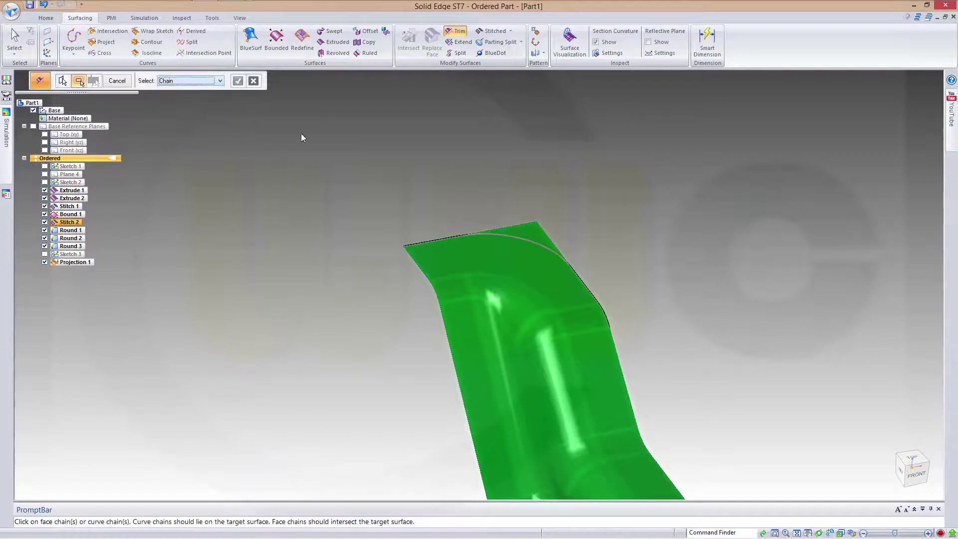
click(515, 241)
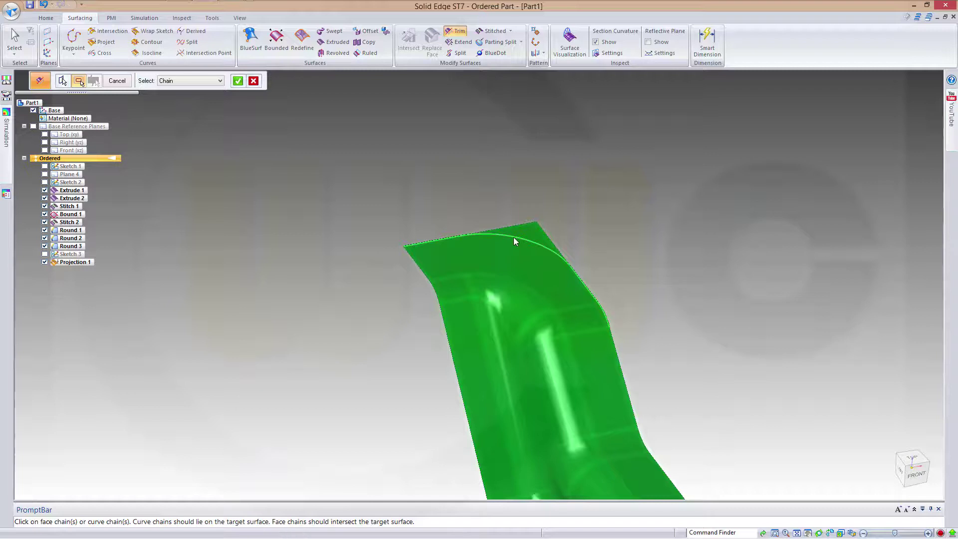
right_click(370, 172)
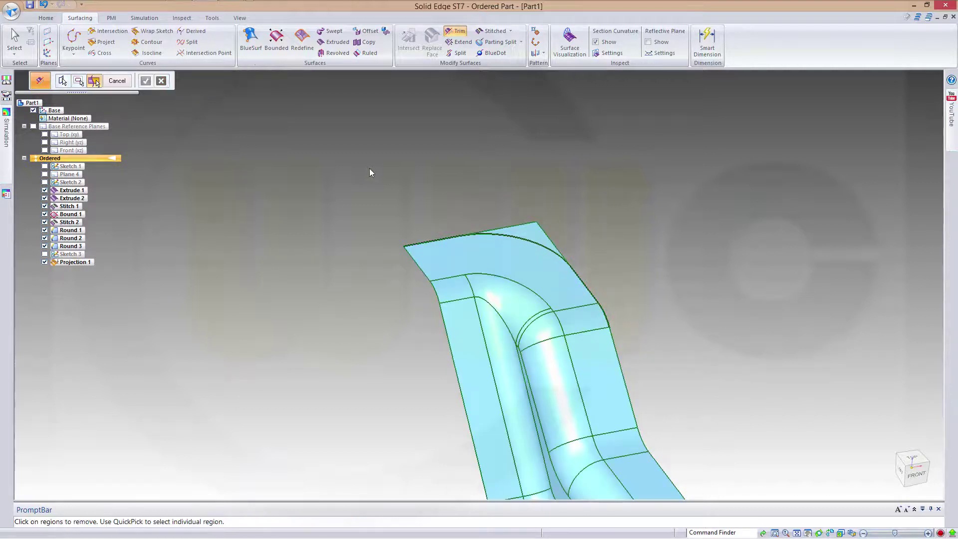
click(542, 234)
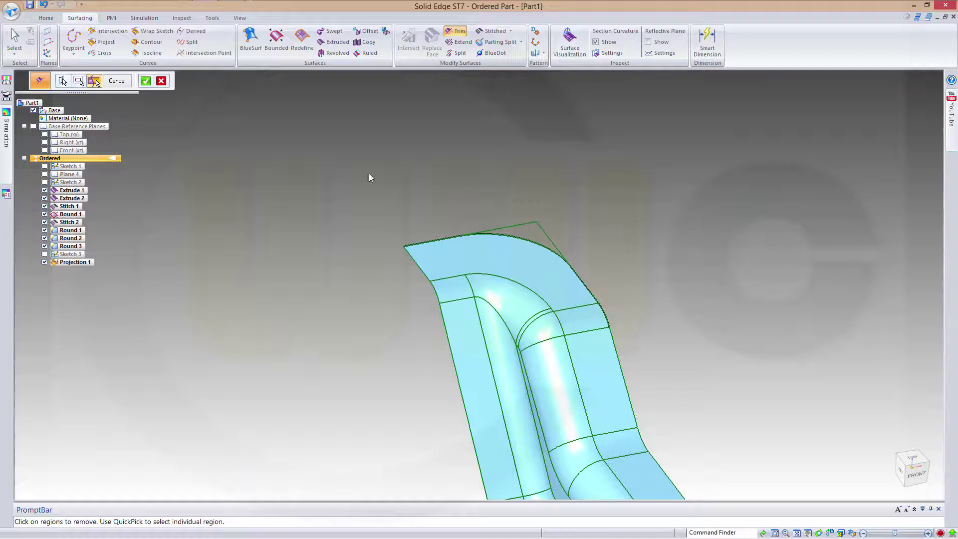
click(147, 81)
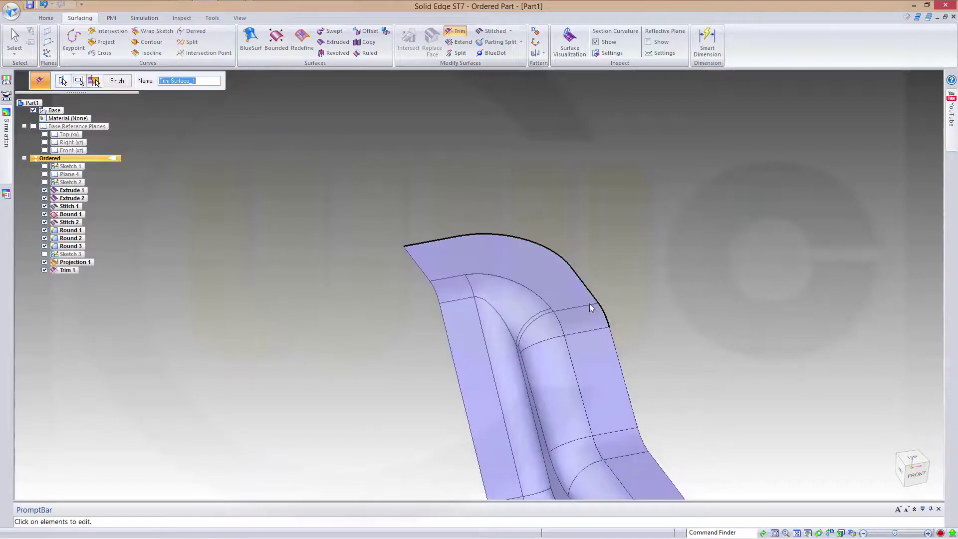
middle_drag(665, 379, 653, 276)
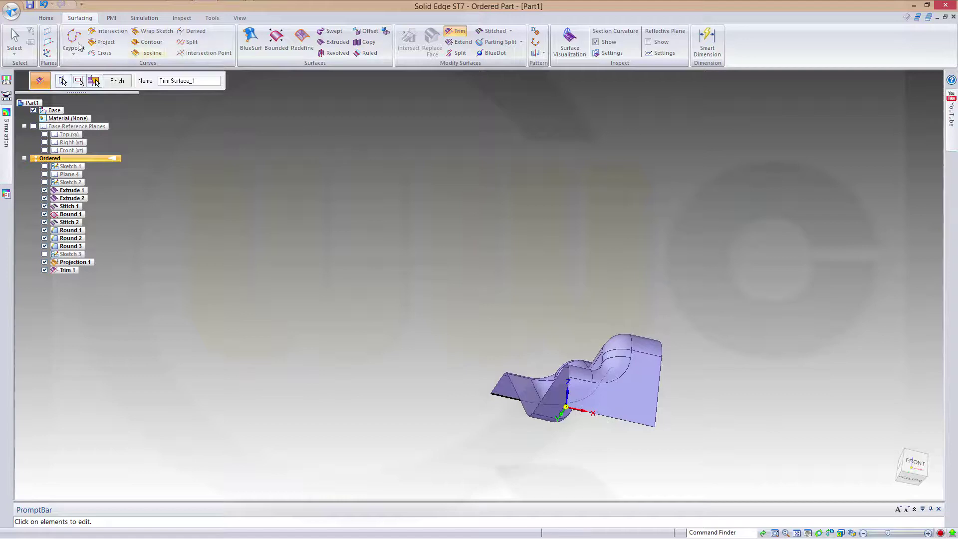
Start Sketch 4 on the flat end face and include its bottom and right edges.
click(48, 19)
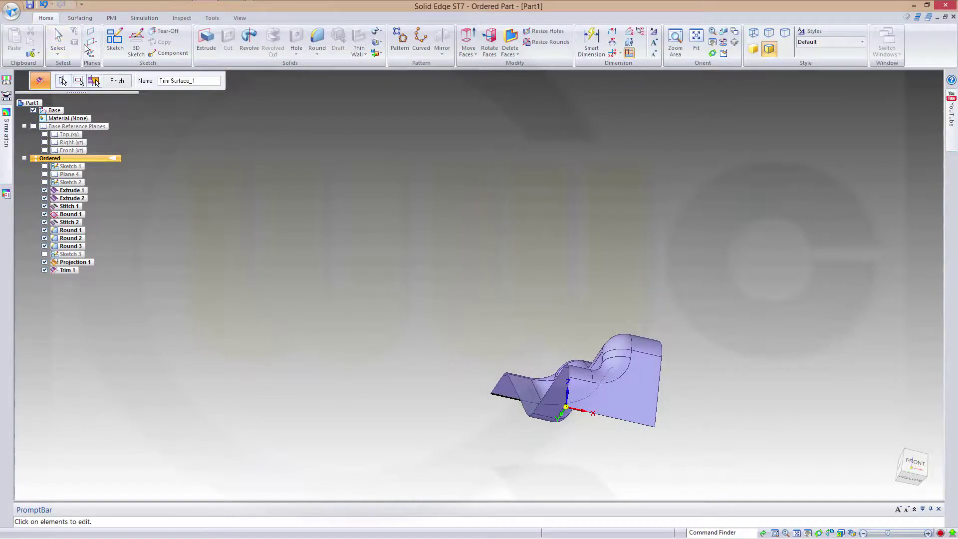
click(115, 40)
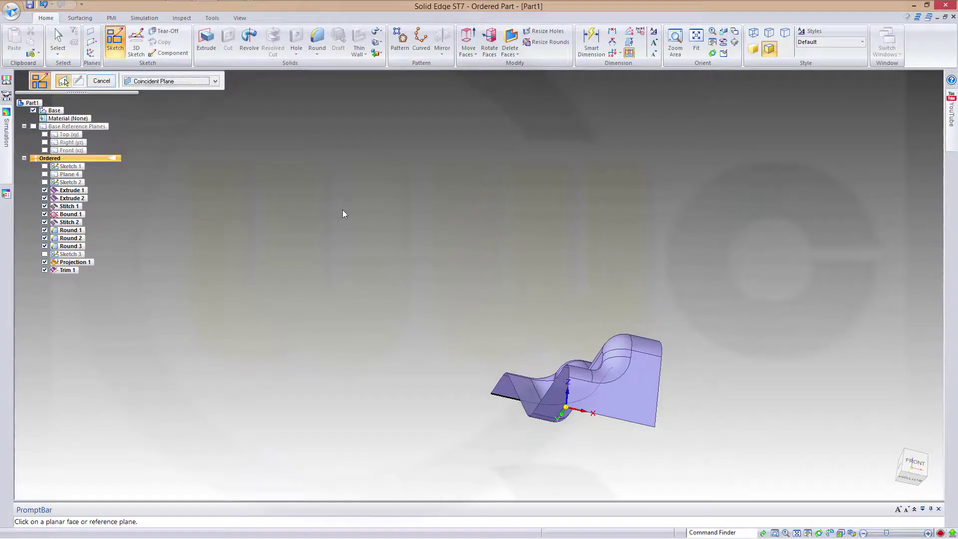
click(643, 415)
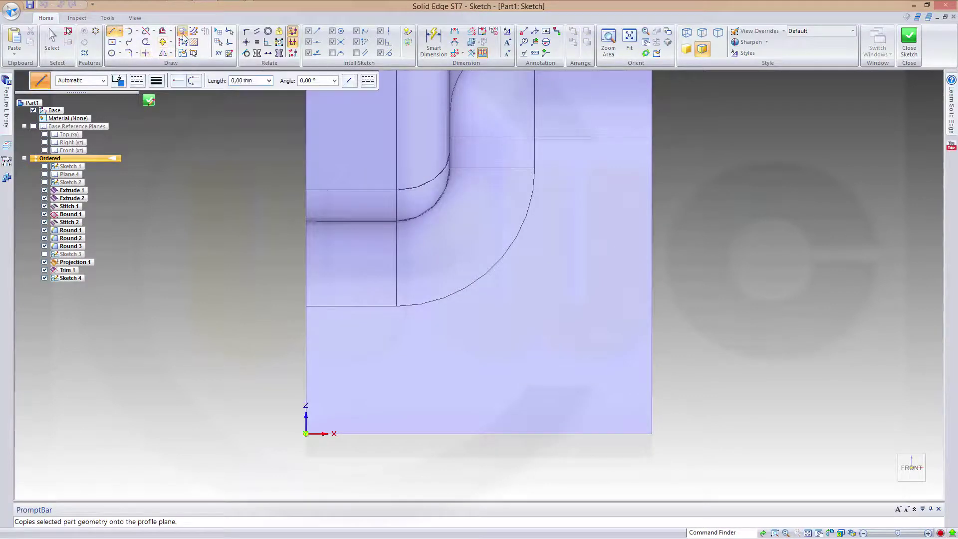
click(183, 32)
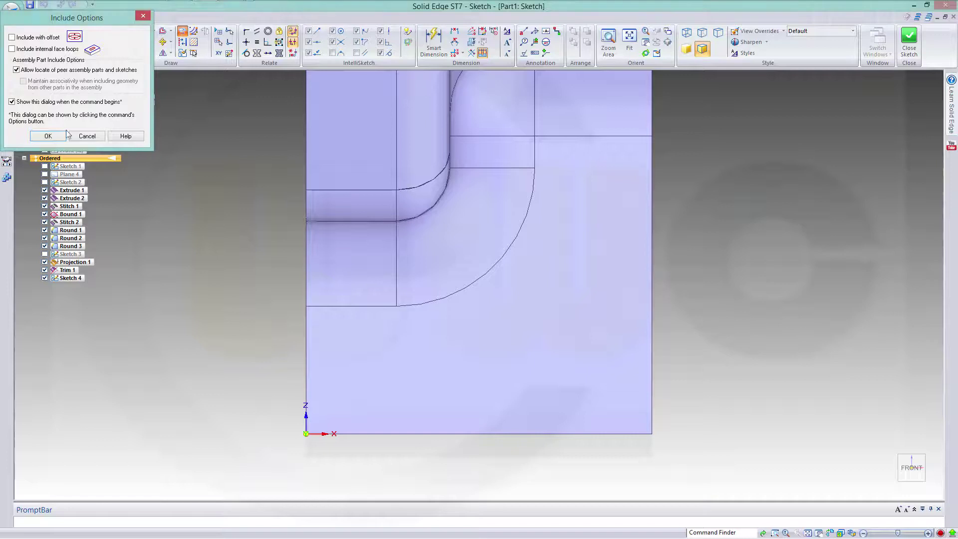
click(50, 137)
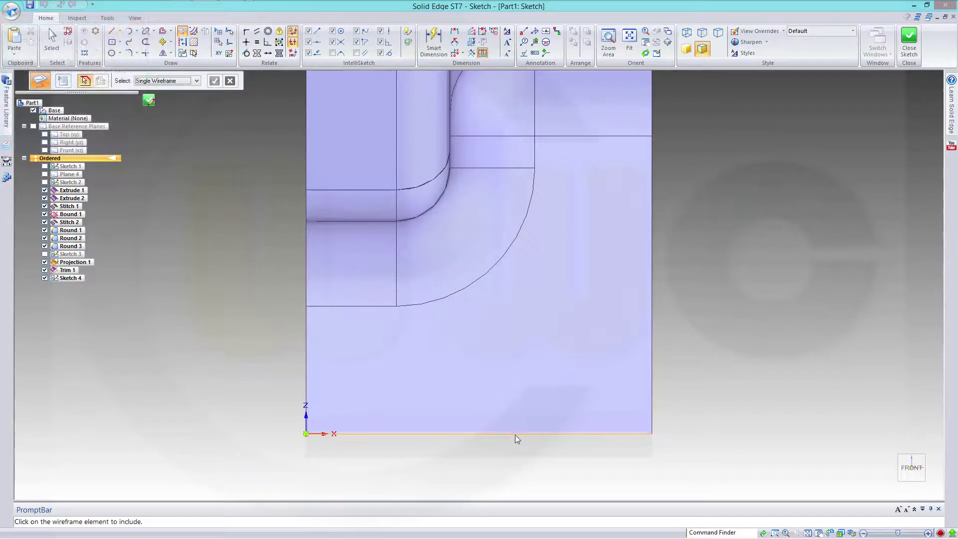
click(515, 435)
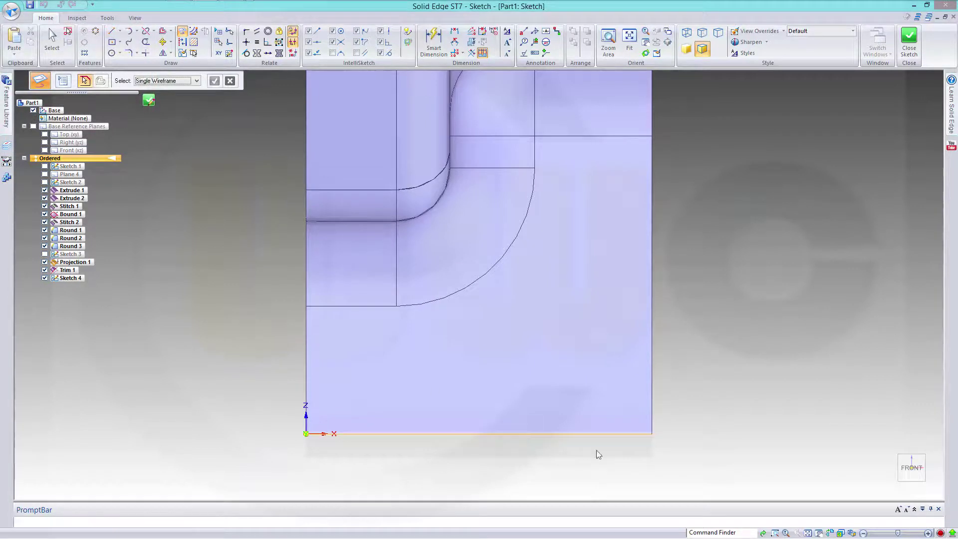
click(653, 346)
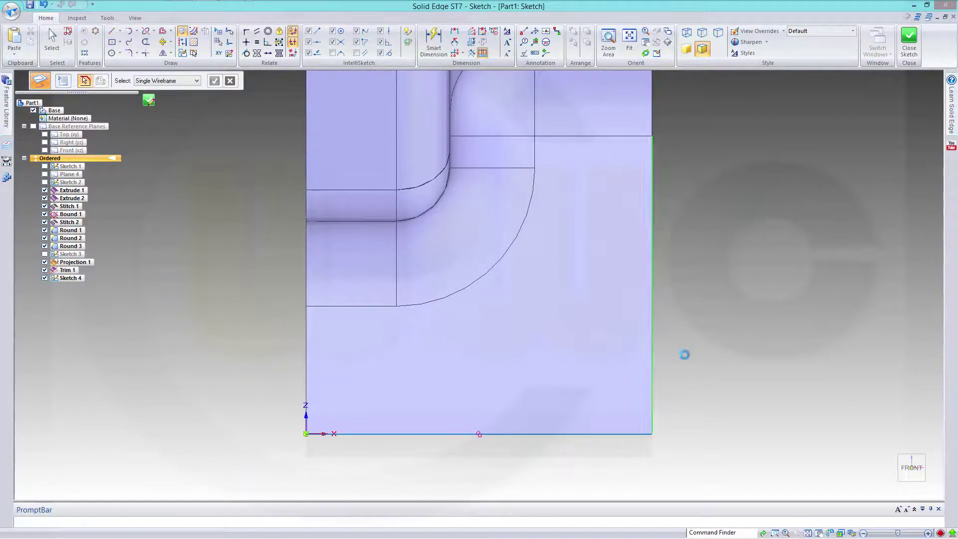
Fillet the bottom and right edges with a 19 mm arc and close the sketch.
click(128, 52)
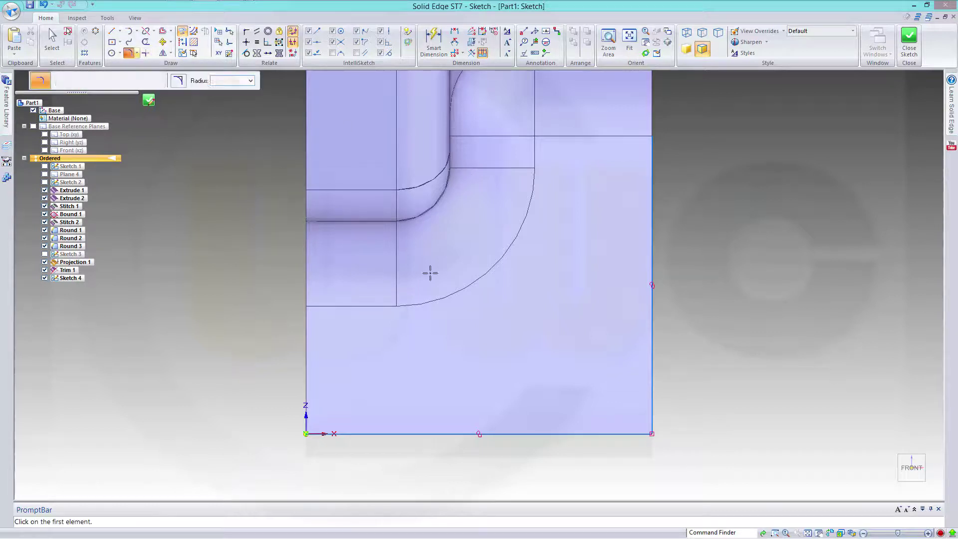
click(513, 434)
click(652, 363)
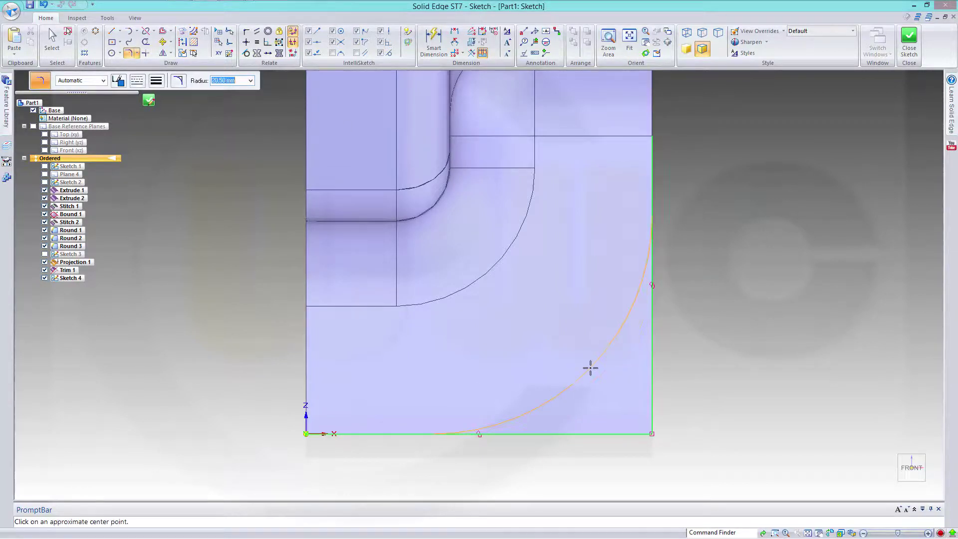
text(19)
key(Return)
click(590, 368)
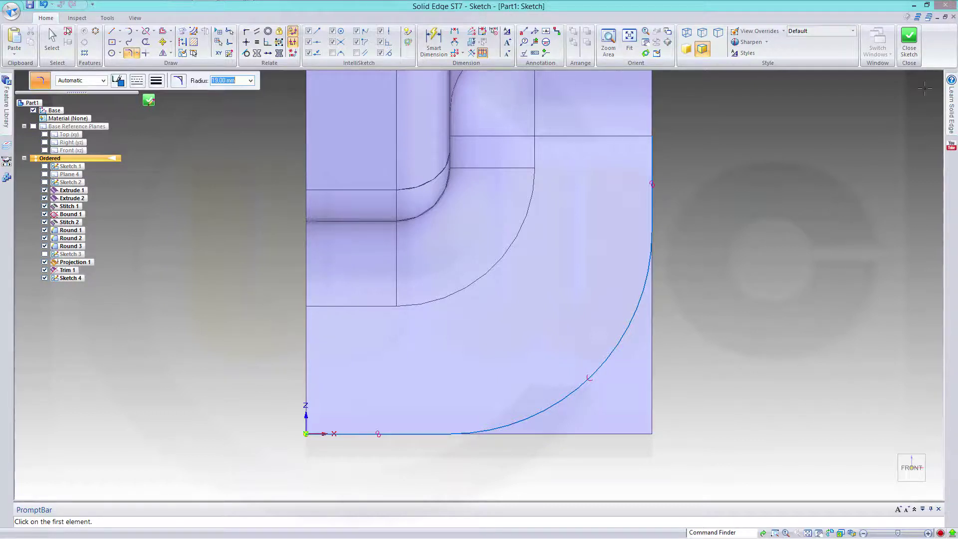
click(908, 40)
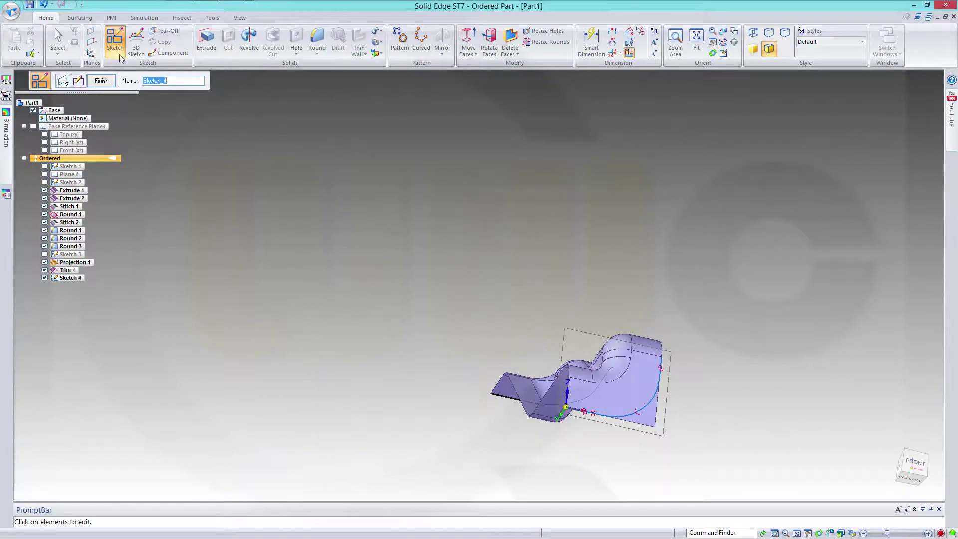
Project Sketch 4's fillet arc onto the front faces as Projection 2, then hide Sketch 4.
click(77, 17)
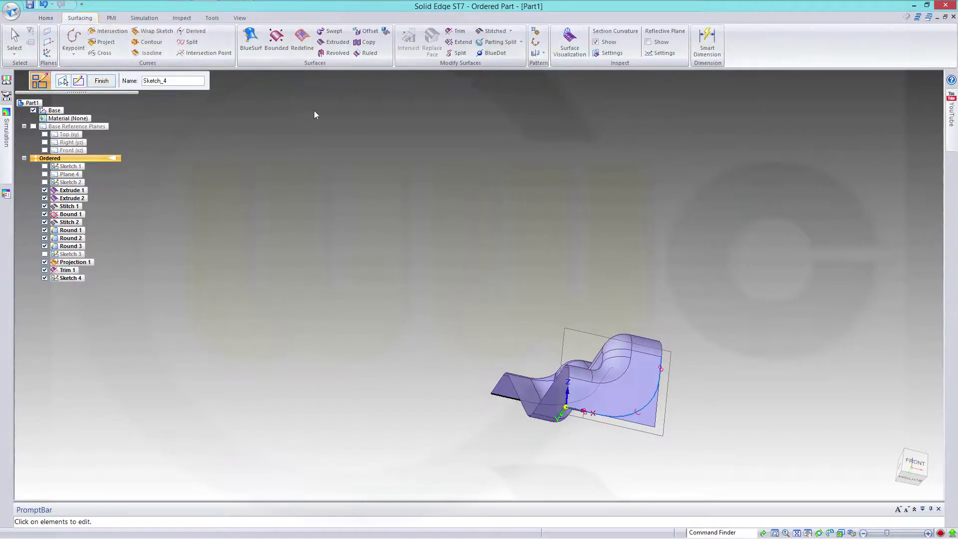
click(103, 42)
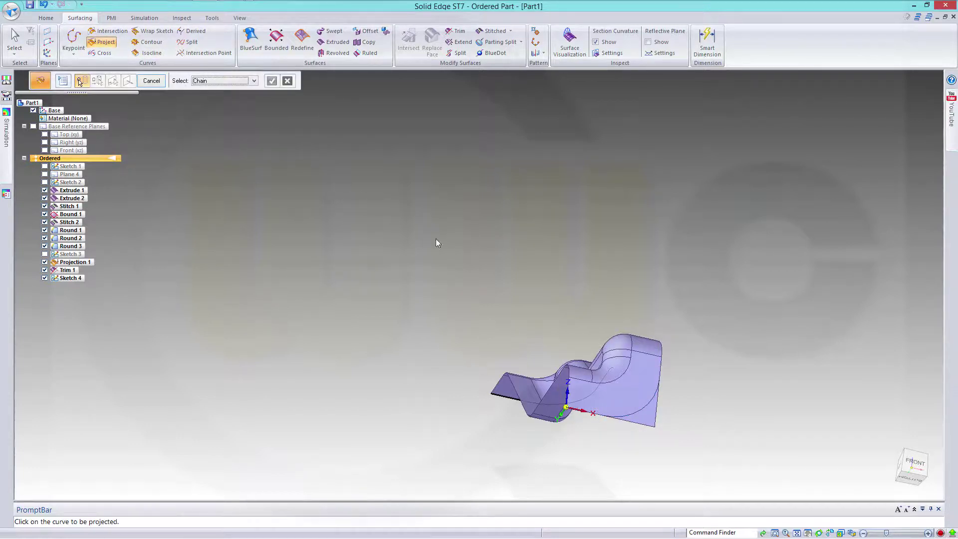
click(649, 410)
right_click(521, 216)
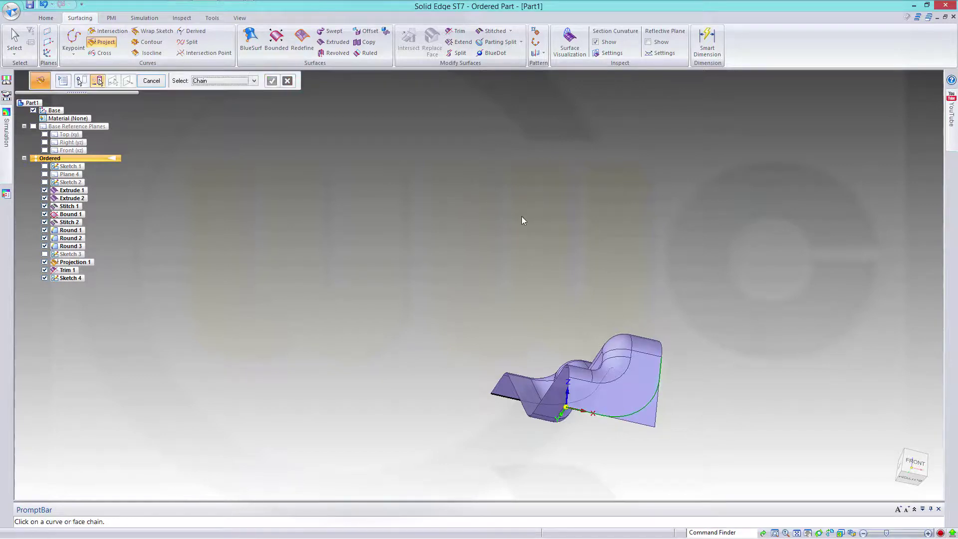
click(641, 396)
right_click(712, 348)
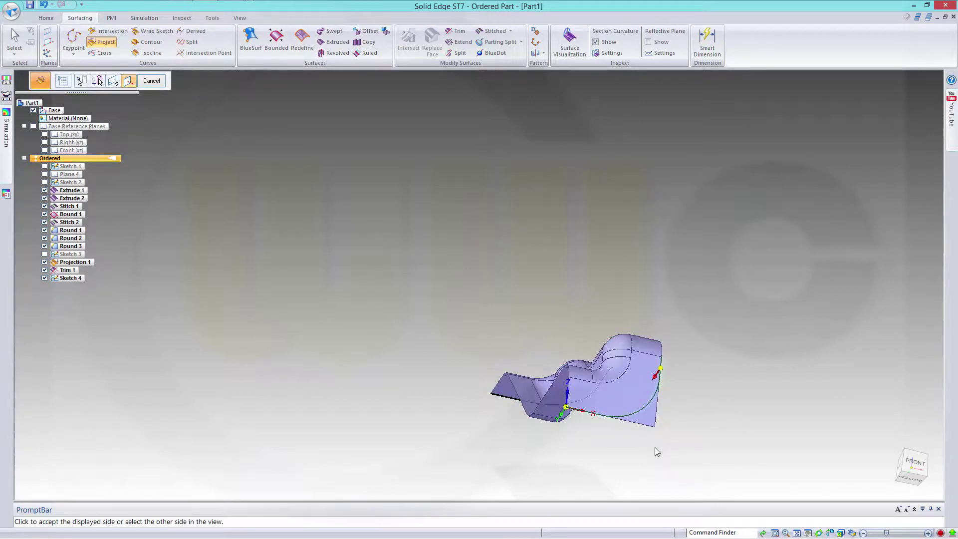
middle_drag(654, 447, 677, 399)
click(670, 412)
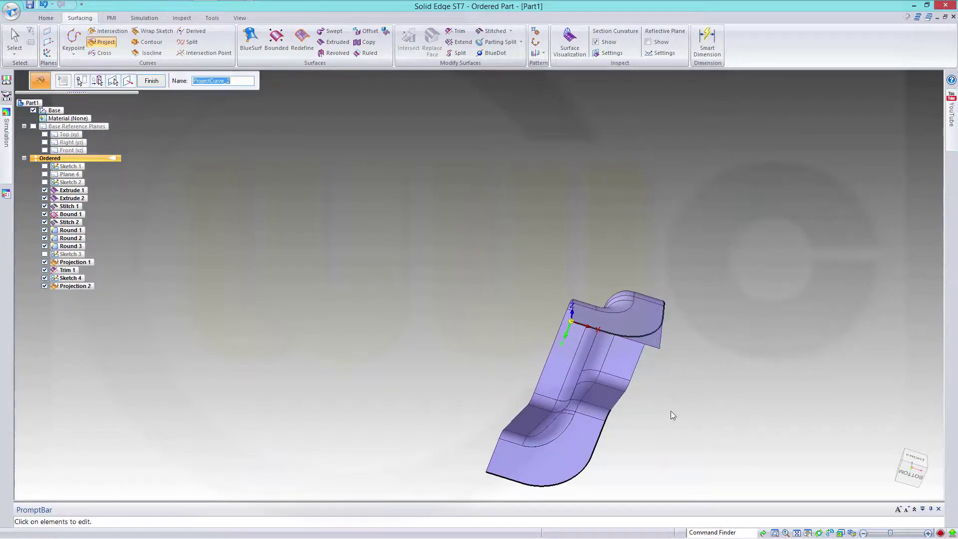
click(154, 81)
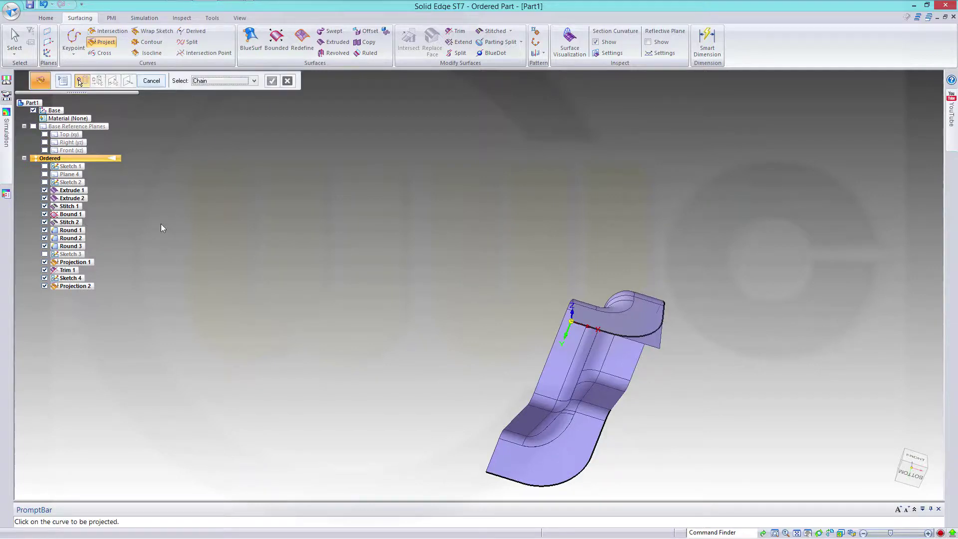
click(153, 83)
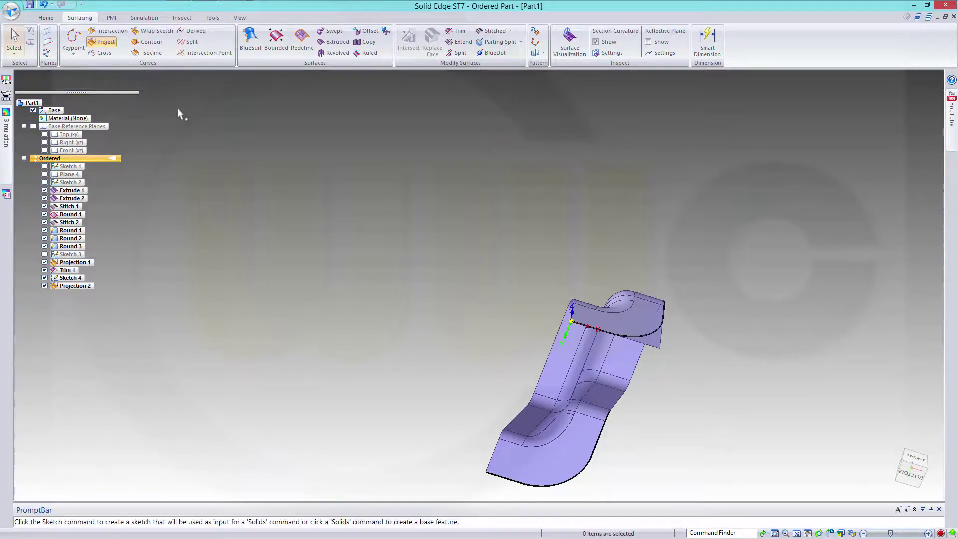
click(44, 278)
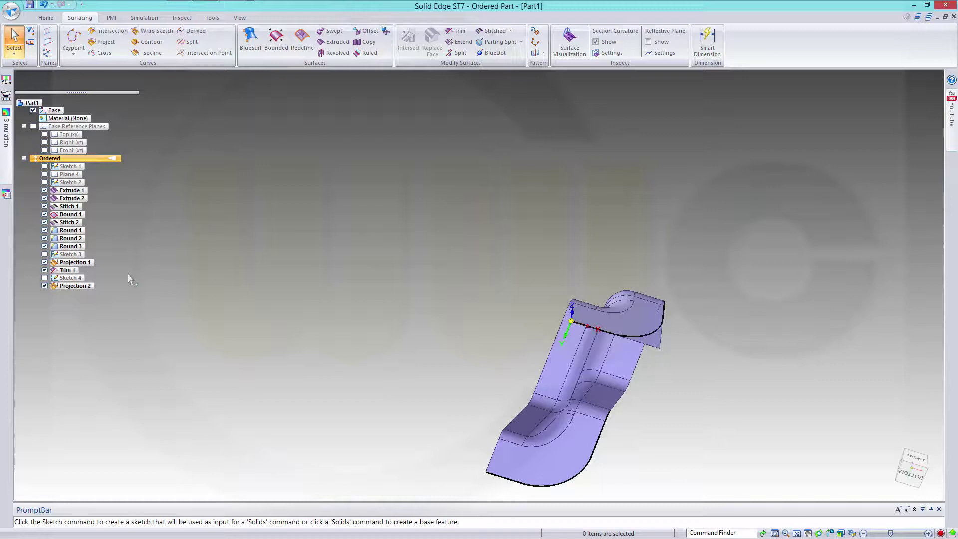
middle_drag(304, 219, 293, 250)
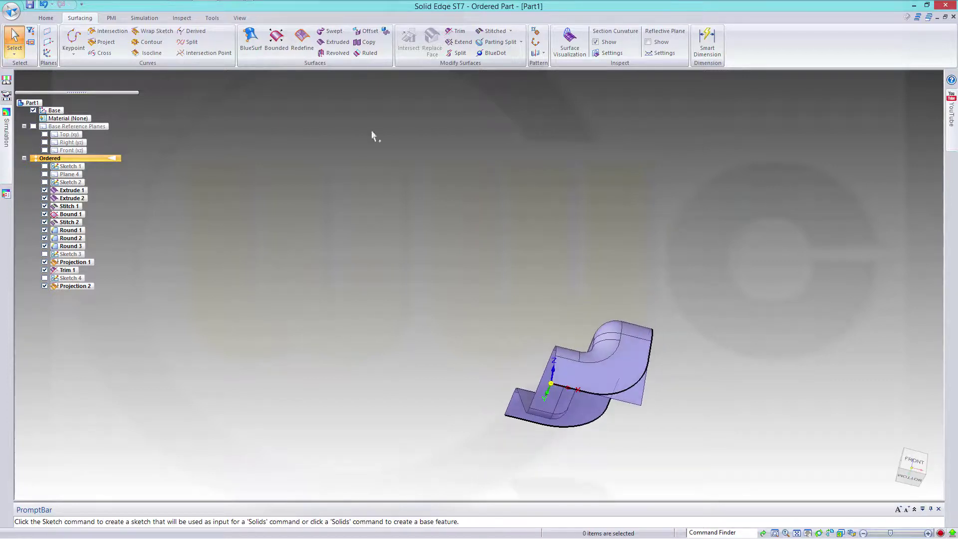
Trim the surface body along Projection 2, removing the right-hand corner region as Trim 2.
click(456, 31)
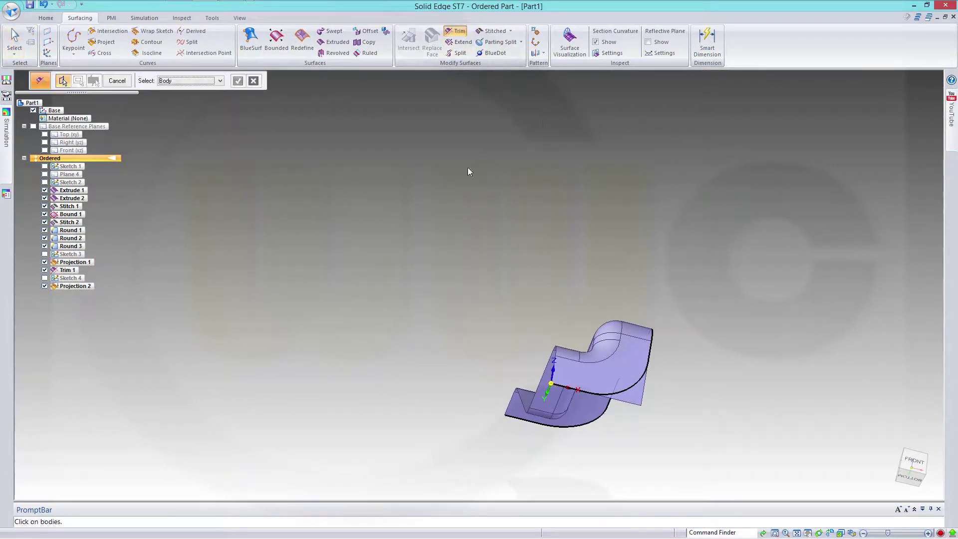
click(616, 371)
right_click(576, 238)
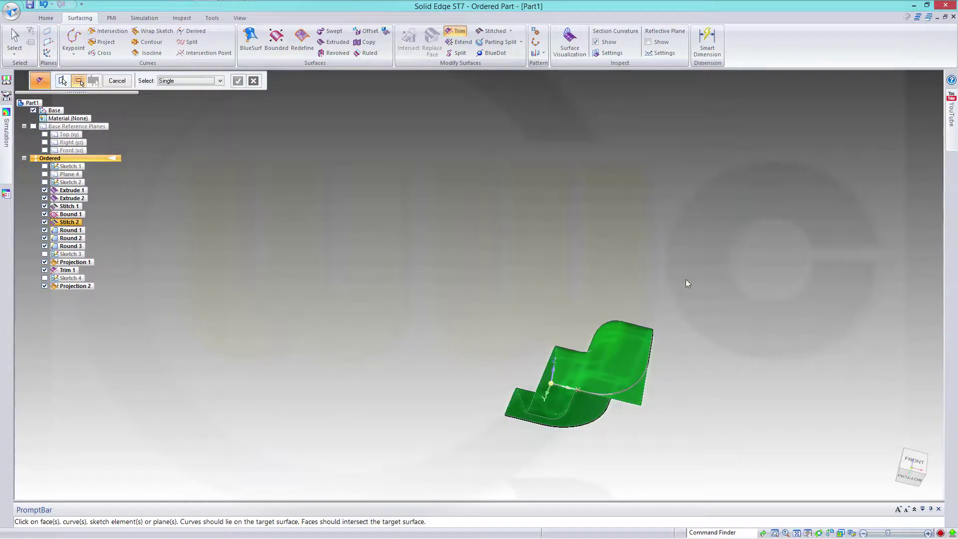
click(629, 389)
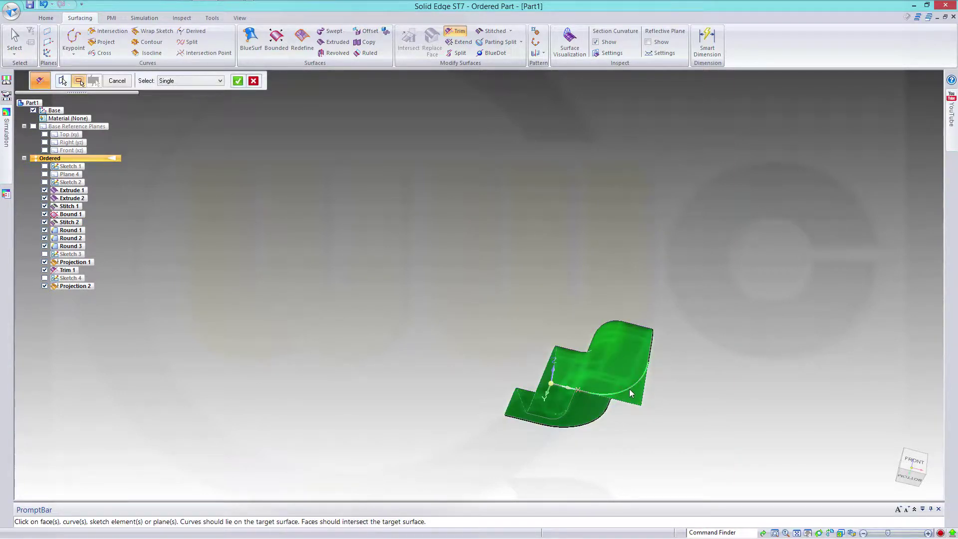
right_click(696, 242)
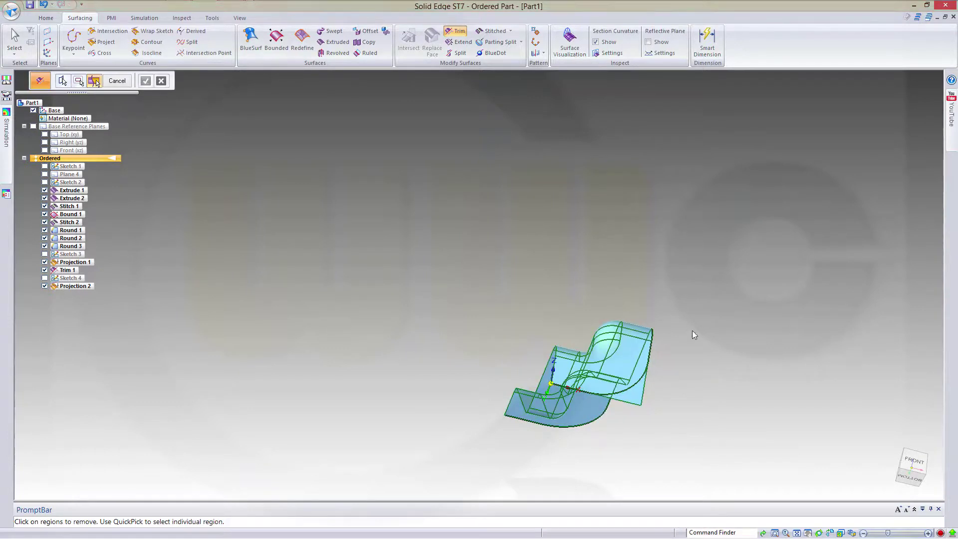
click(634, 397)
click(146, 81)
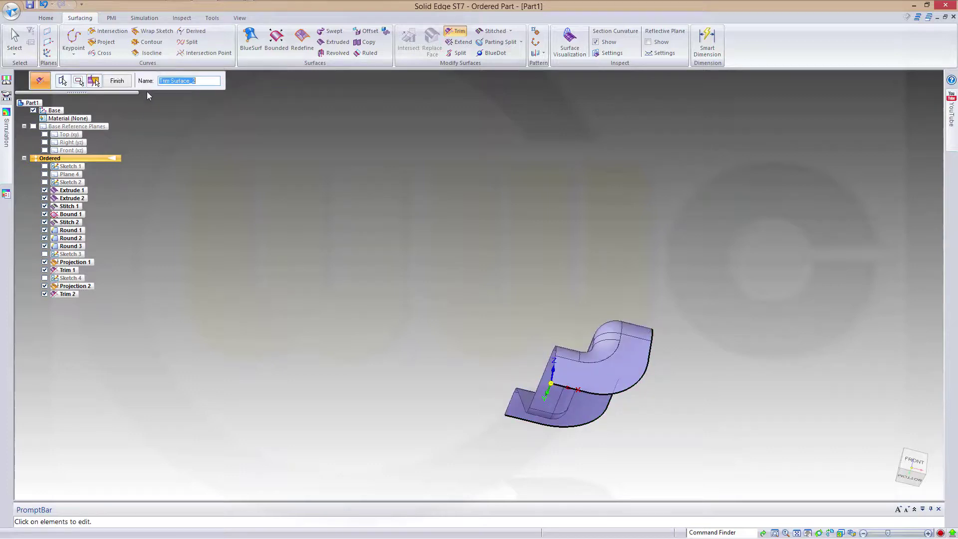
click(117, 81)
middle_drag(371, 176, 377, 230)
click(123, 83)
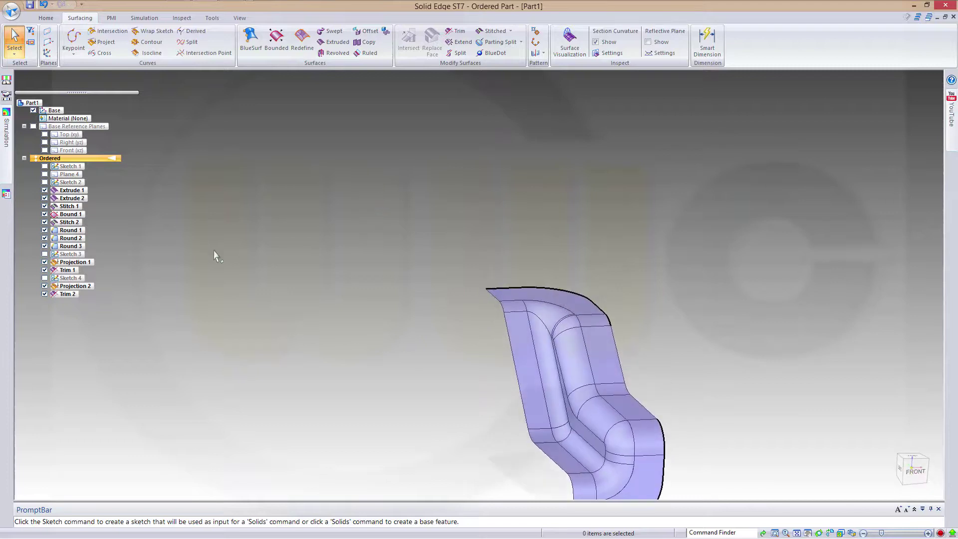
Hide Projection 2 and Projection 1.
click(44, 285)
click(44, 262)
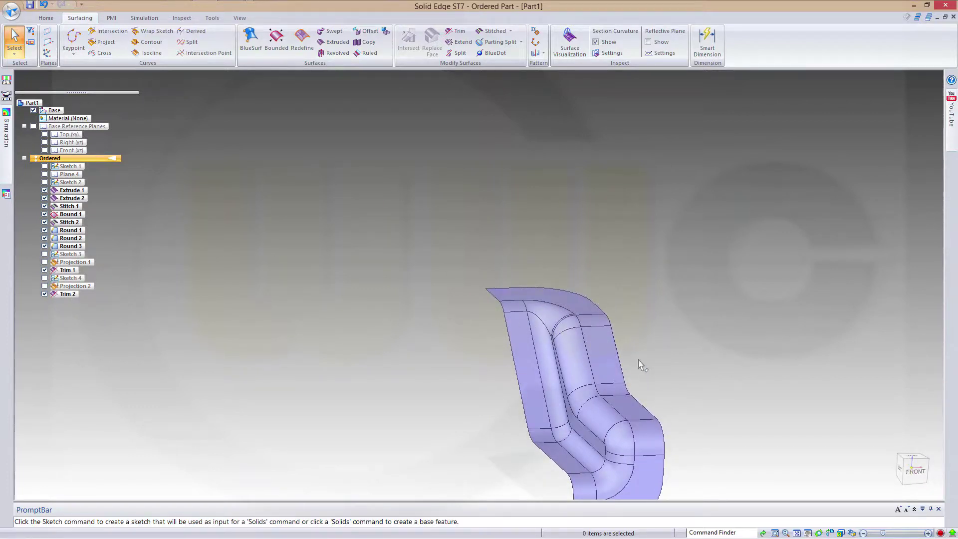
middle_drag(640, 354, 688, 379)
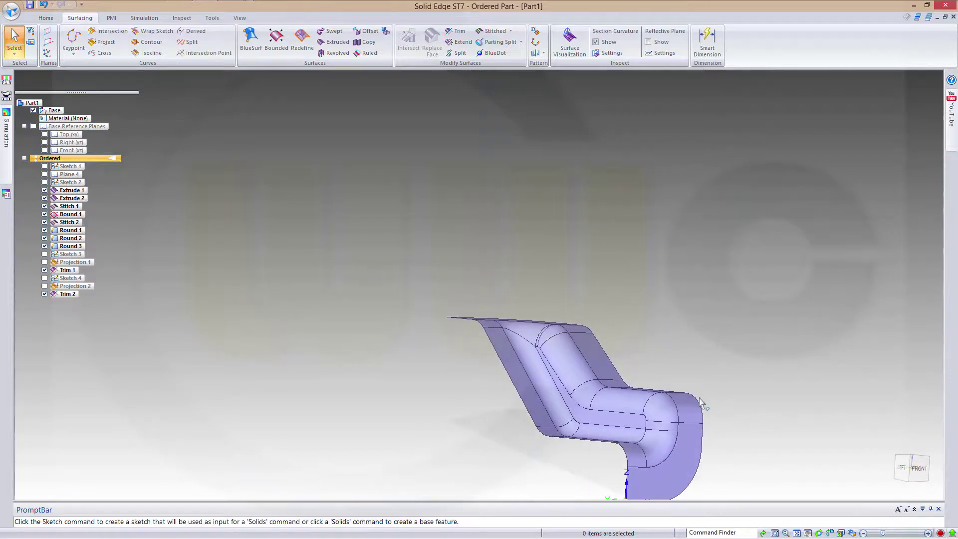
Mirror Copy Part the trimmed surface body about the Right (yz) plane.
click(46, 18)
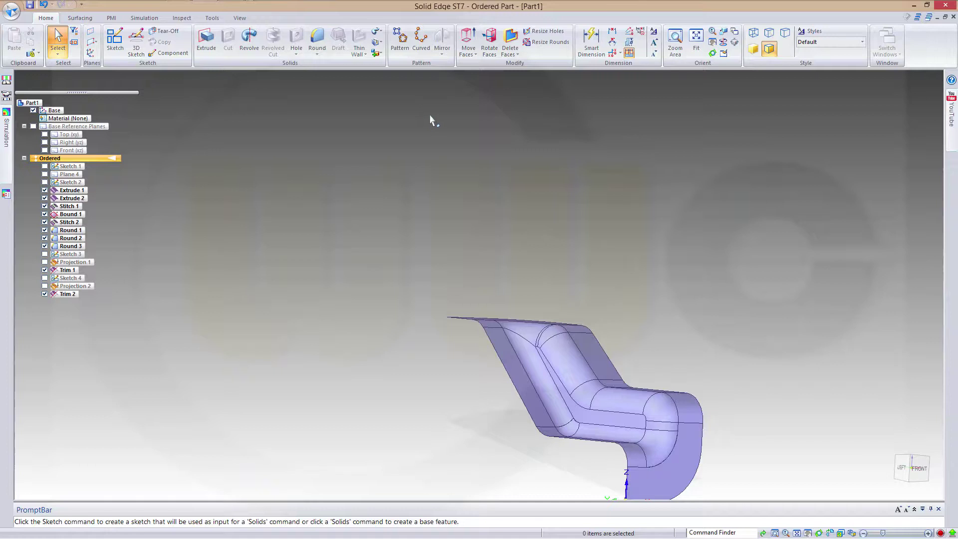
click(442, 49)
click(457, 76)
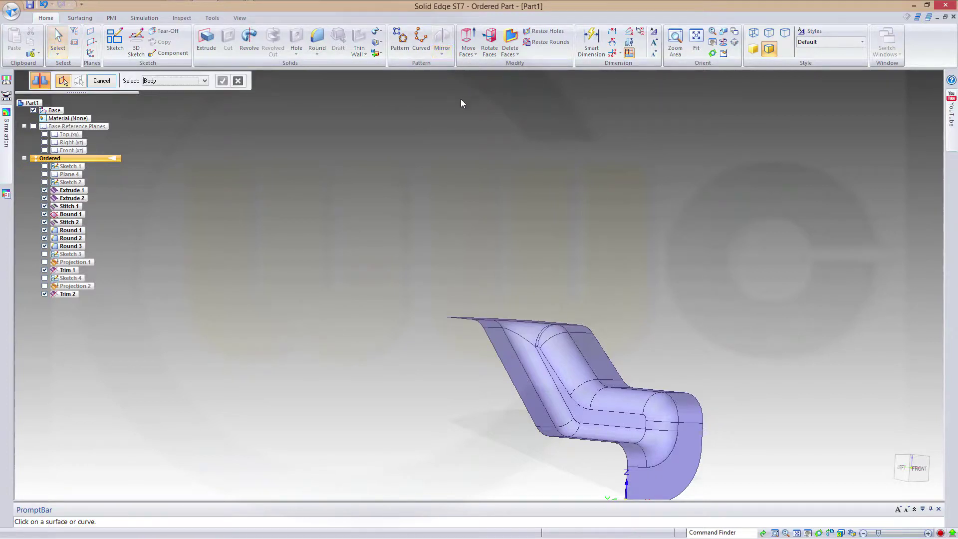
click(522, 365)
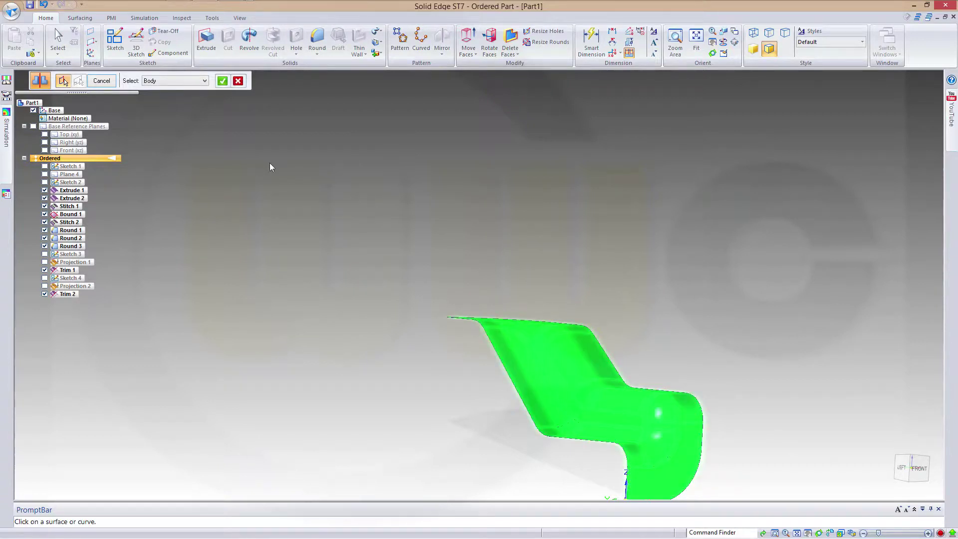
click(222, 81)
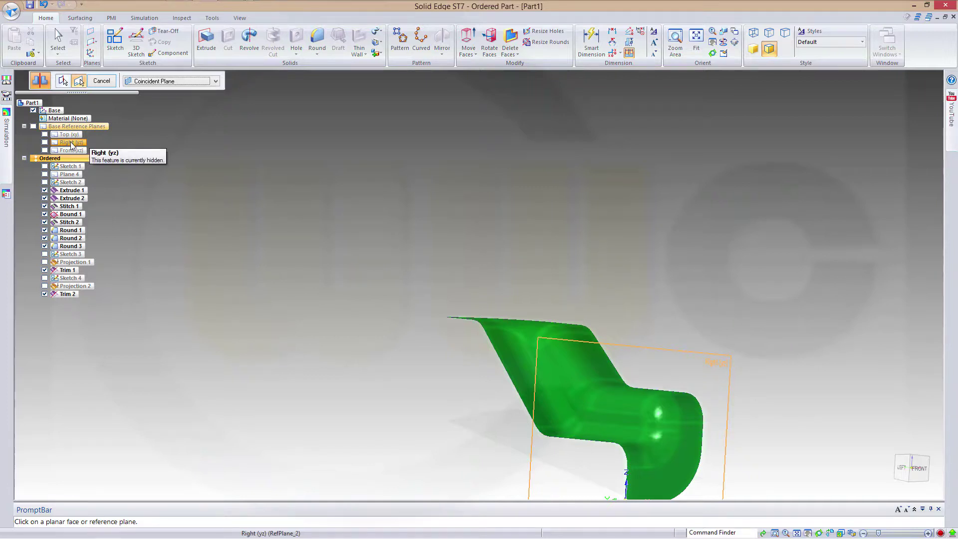
click(70, 142)
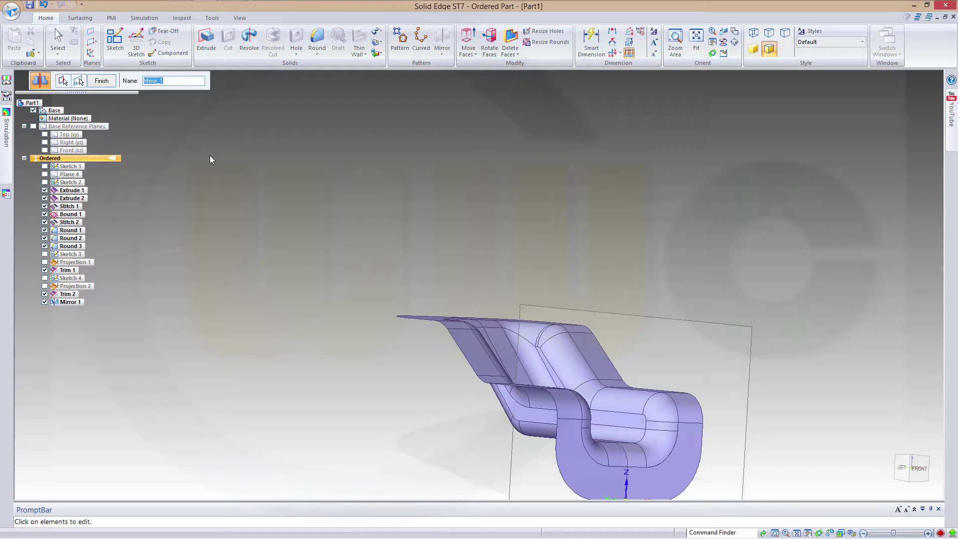
click(101, 81)
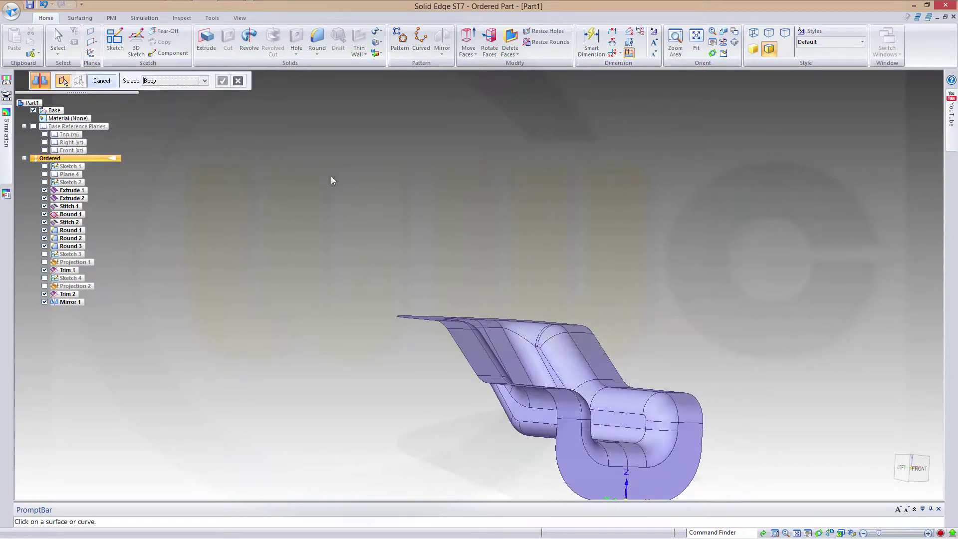
middle_drag(331, 176, 483, 265)
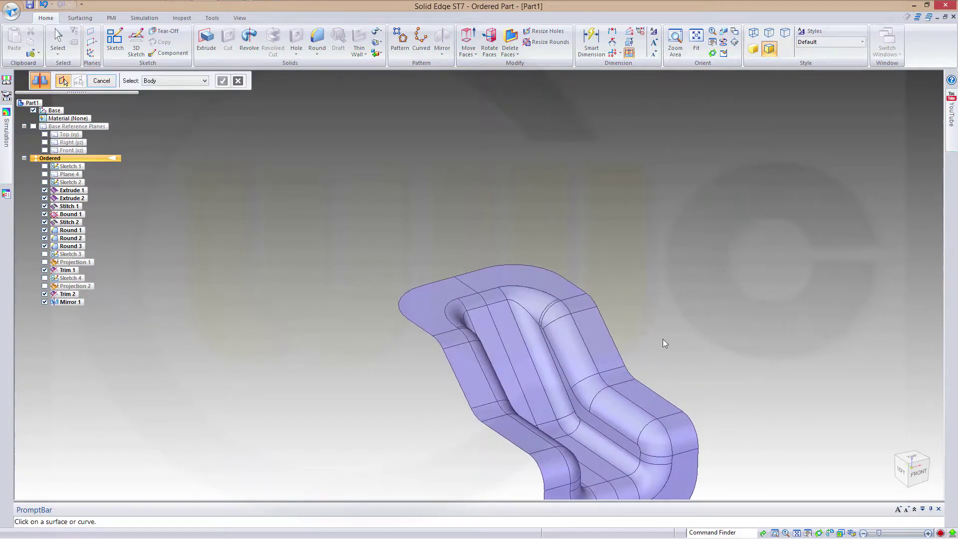
shift+middle_drag(662, 343, 615, 252)
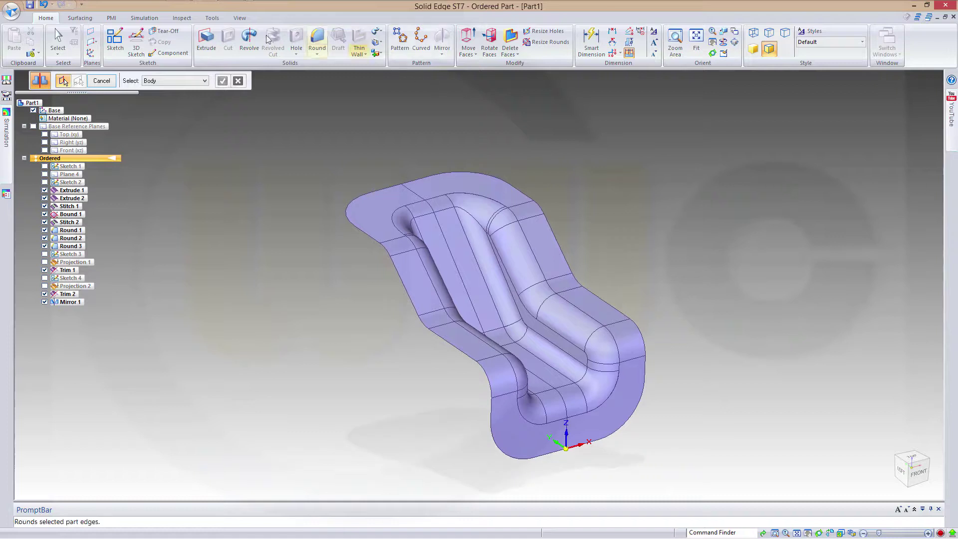
click(81, 18)
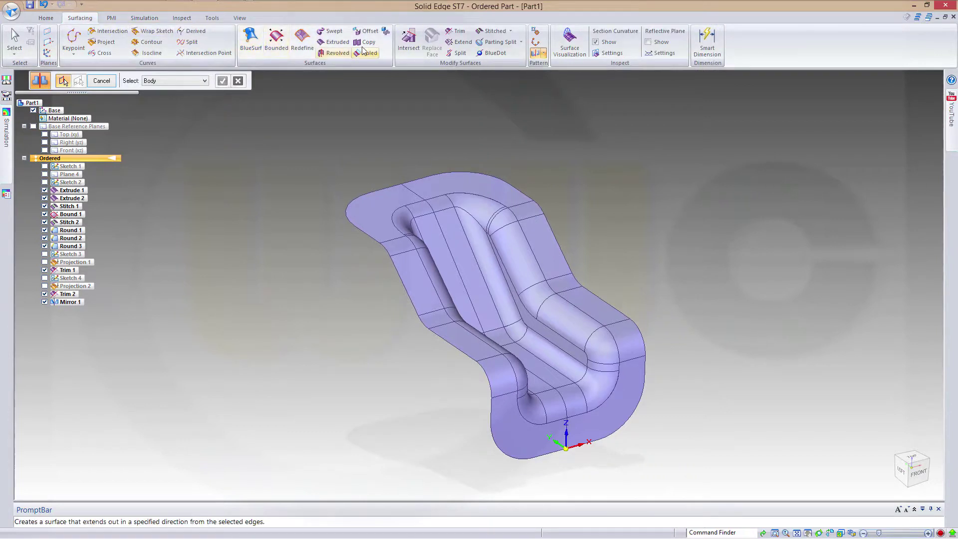
Stitch the original and mirrored seat halves into a single surface, Stitch 3.
click(493, 31)
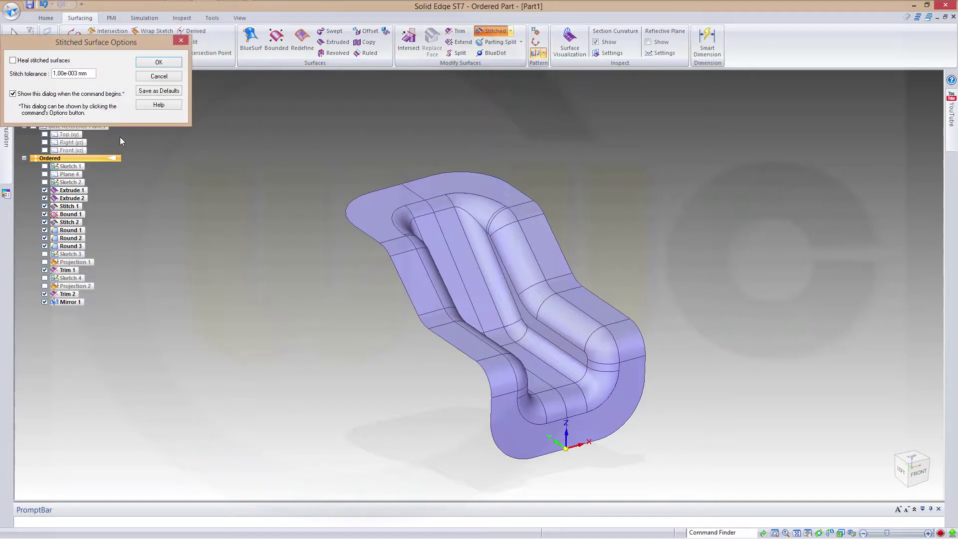
click(381, 214)
click(490, 191)
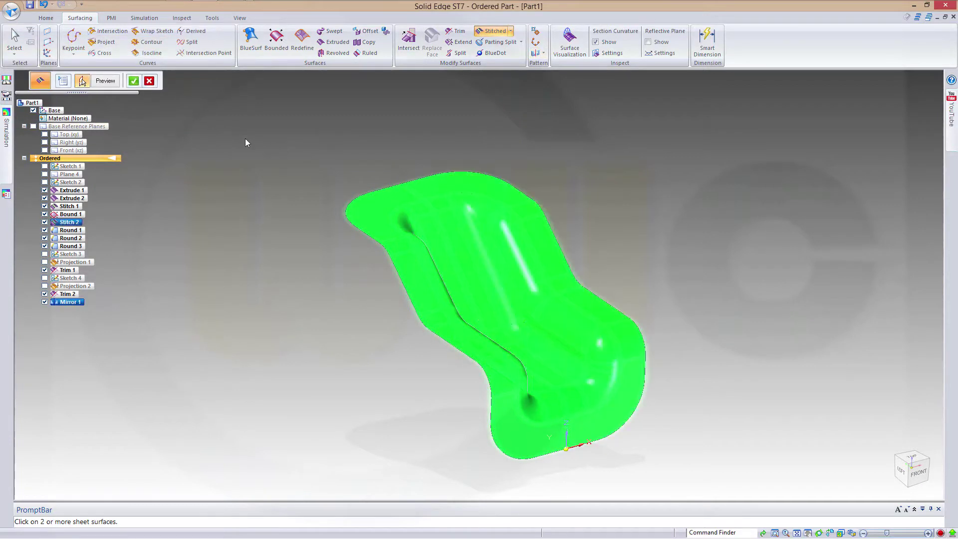
click(130, 80)
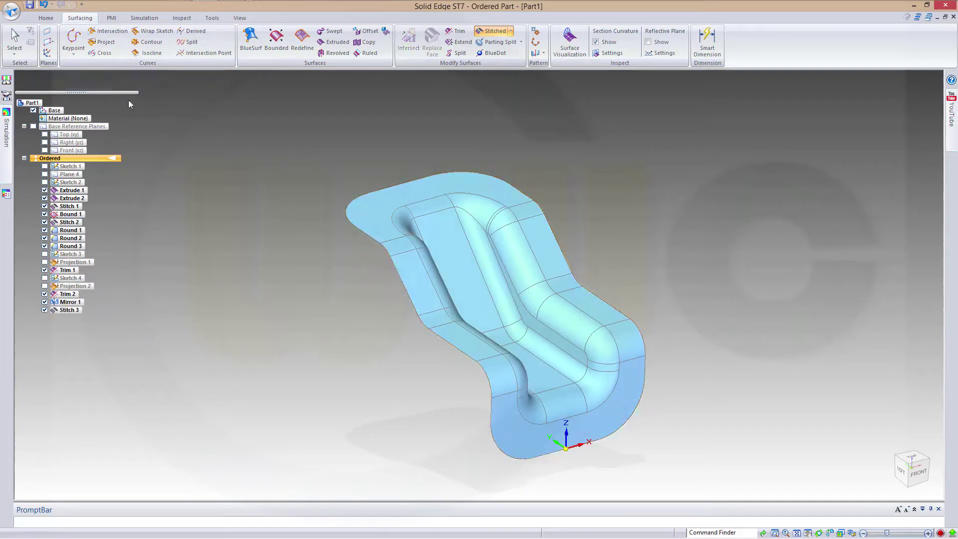
middle_drag(556, 249, 620, 301)
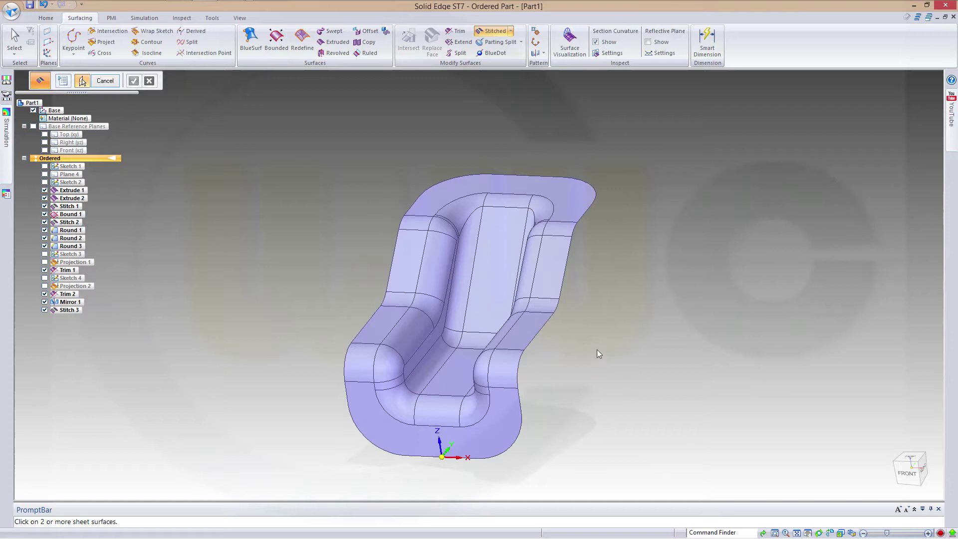
middle_drag(598, 353, 587, 375)
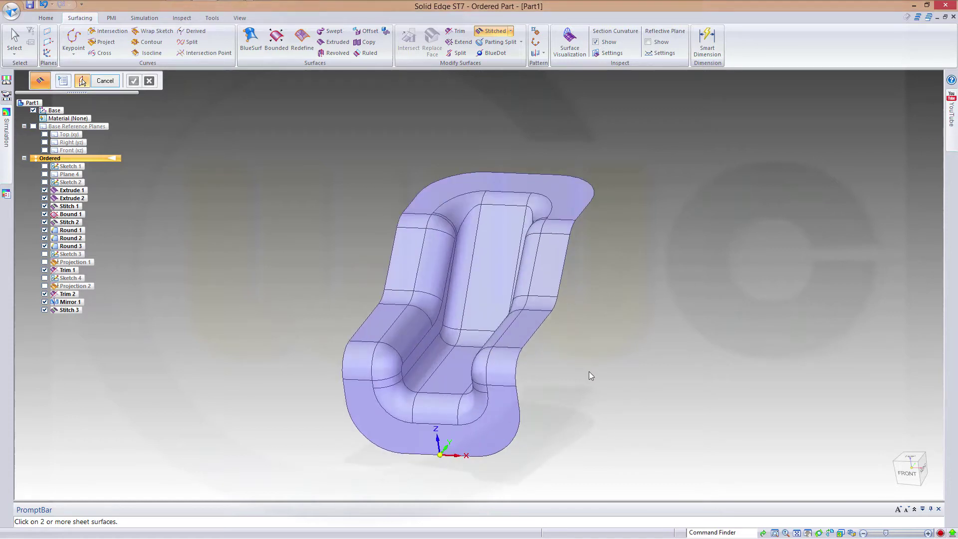